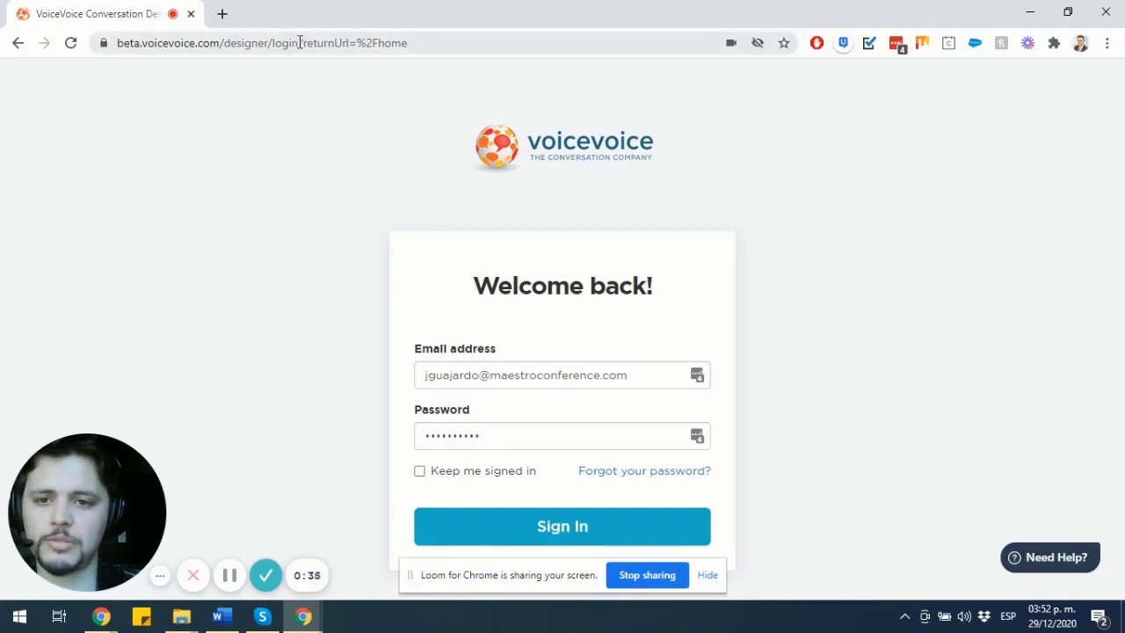
Load beta.voicevoice.com/designer/login and sign in with the prefilled email address and password.
drag(299, 40, 631, 31)
key(BackSpace)
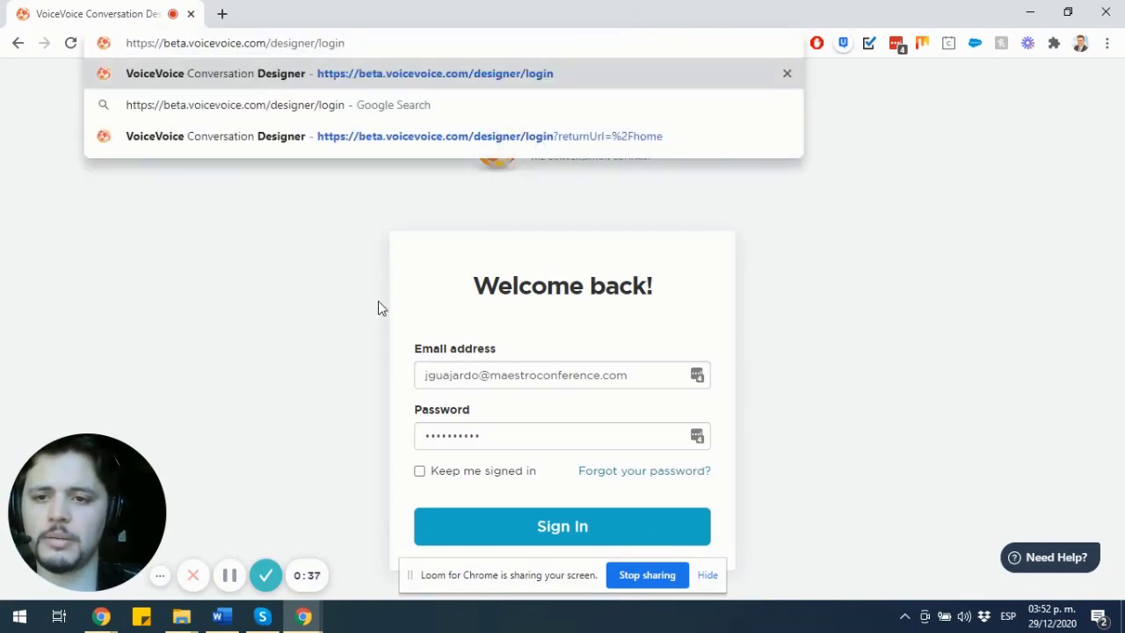
key(Return)
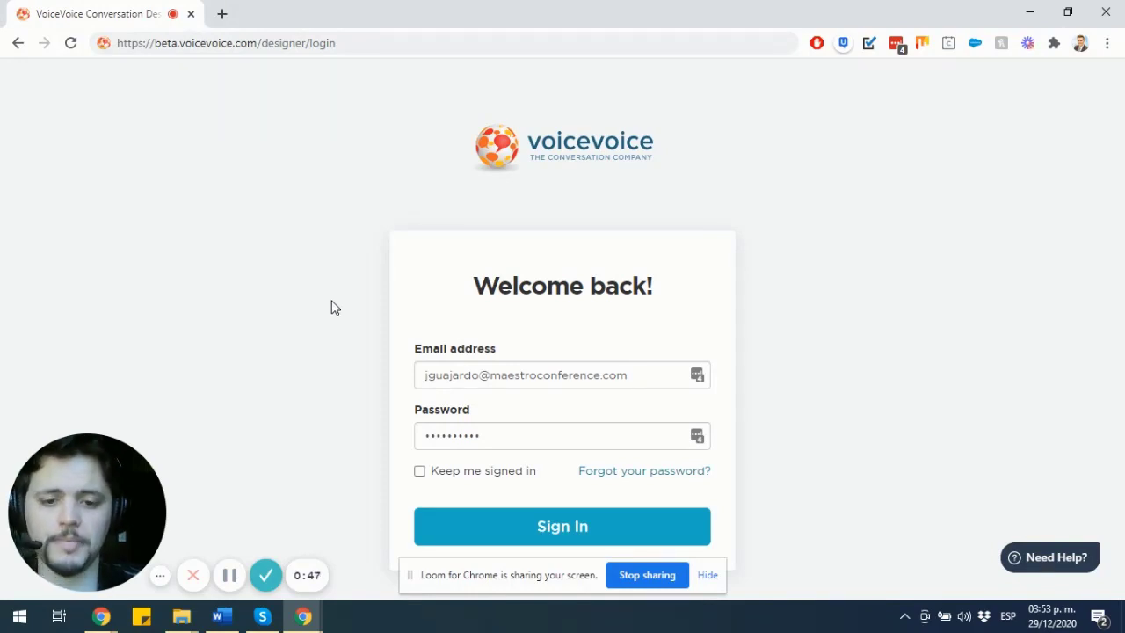
click(461, 531)
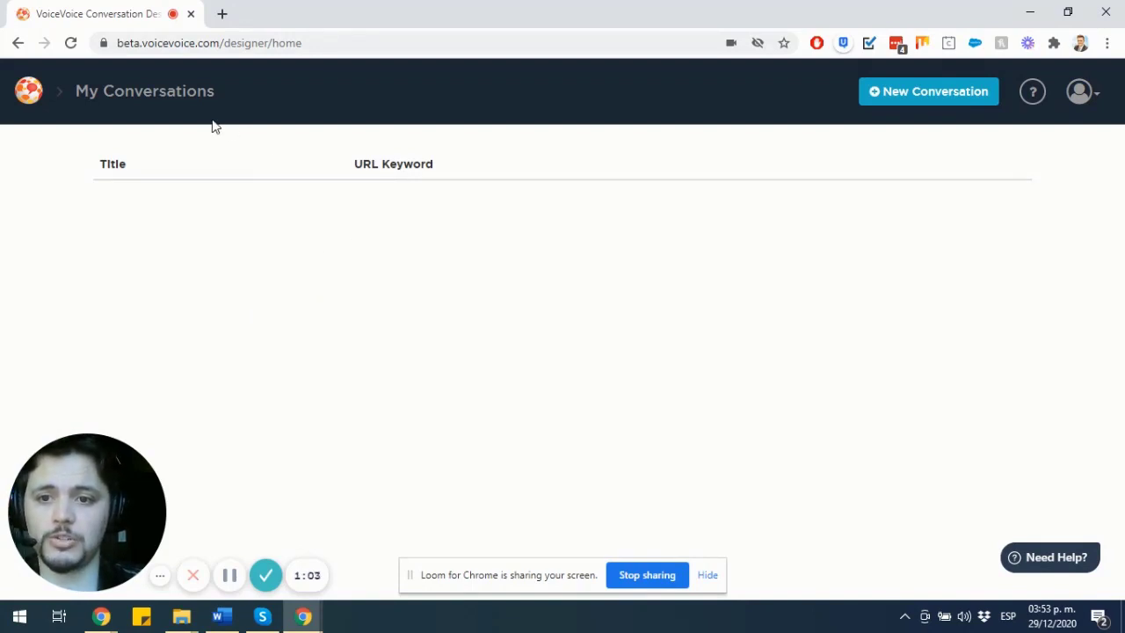
Start a new conversation and title it "Guided Breakouts V1".
click(963, 104)
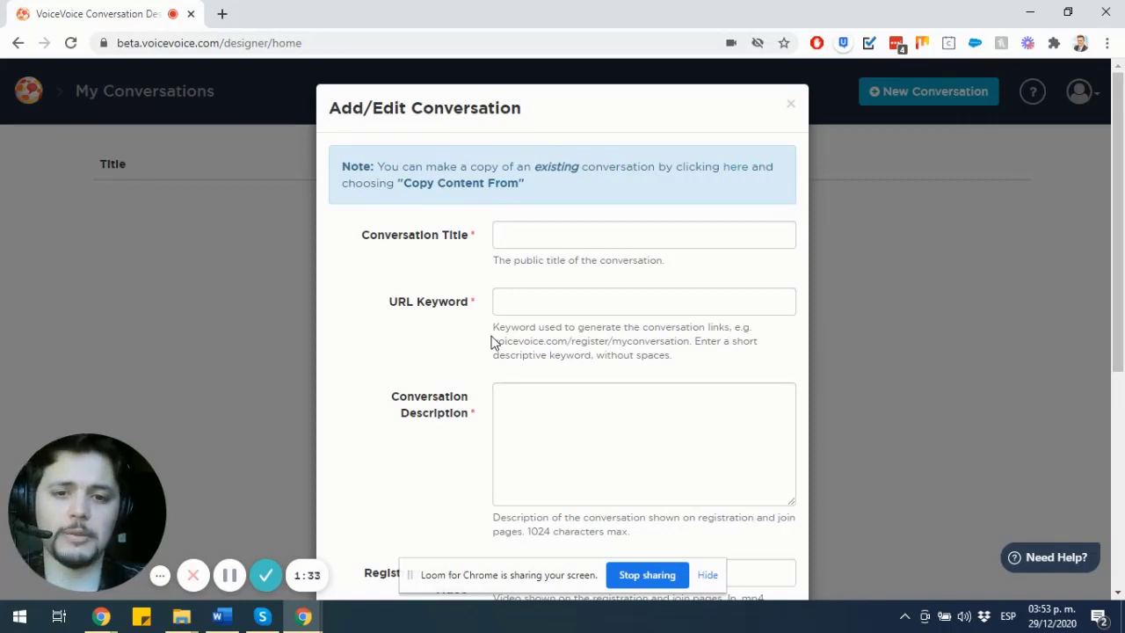
click(519, 223)
text(Guid)
key(Down)
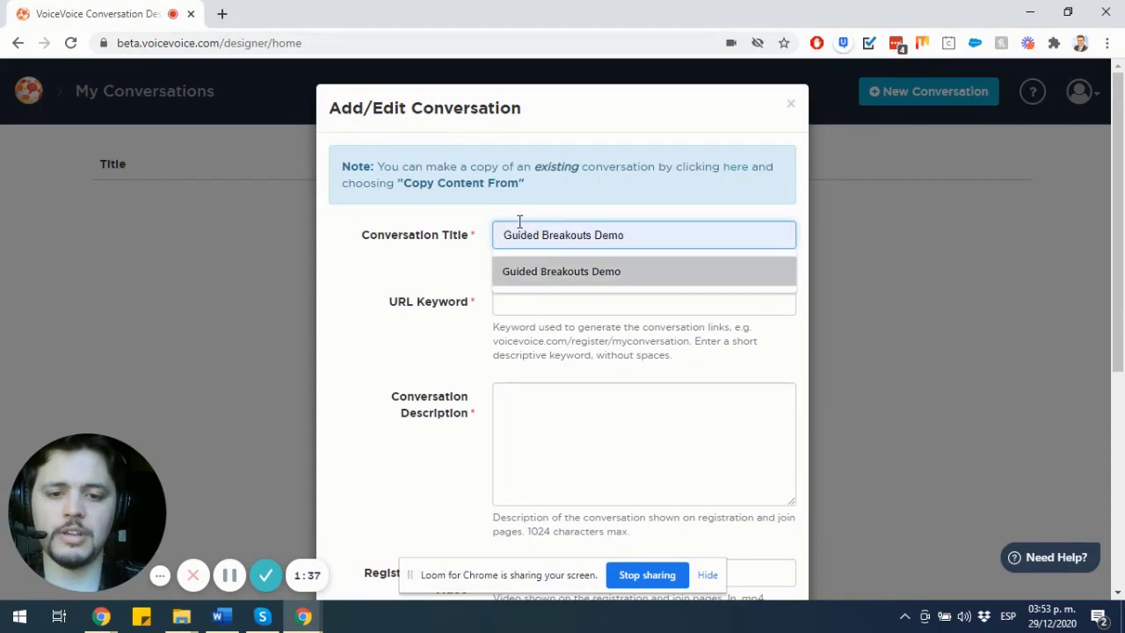
key(Return)
scroll(520, 223, down, 2)
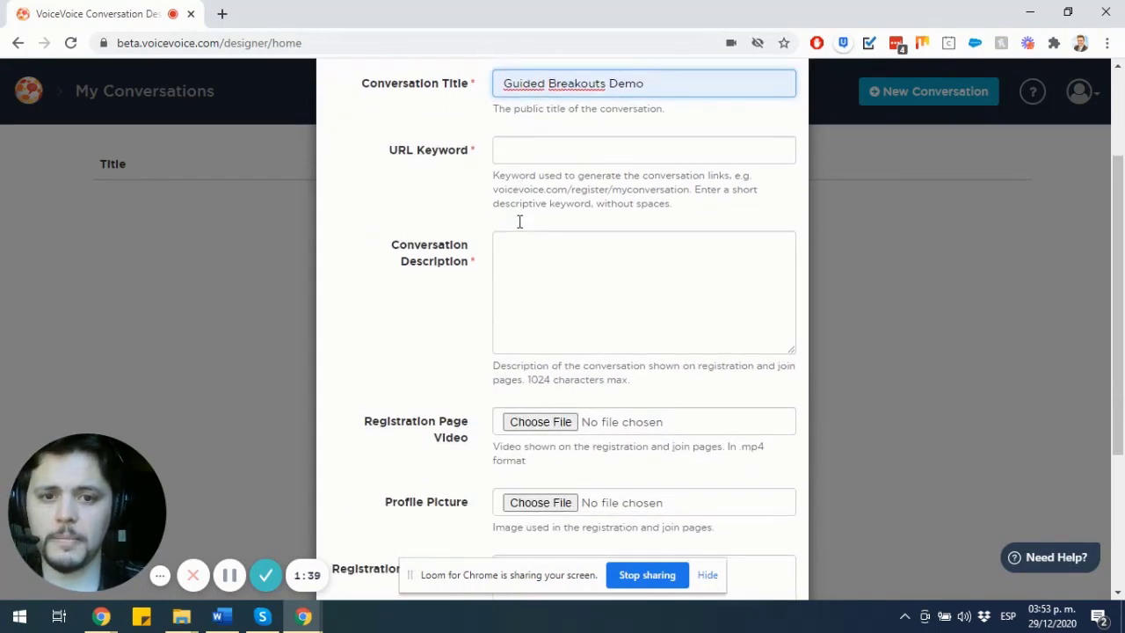
key(ctrl+BackSpace)
text(V1)
Set the new conversation's URL keyword to GBOV1.
key(Tab)
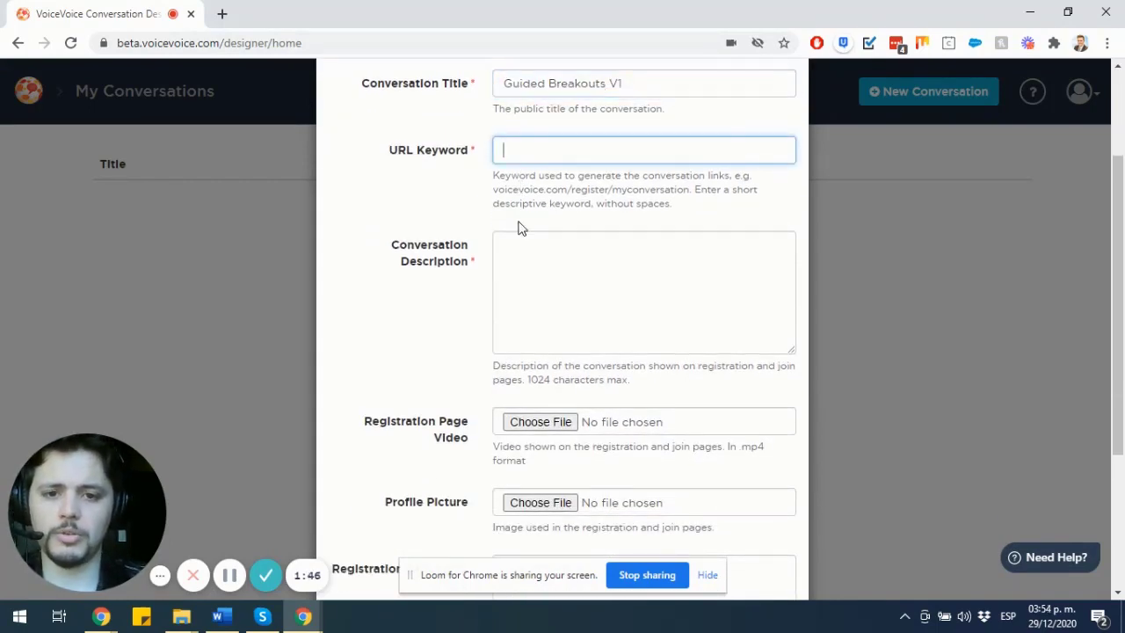
text(GB)
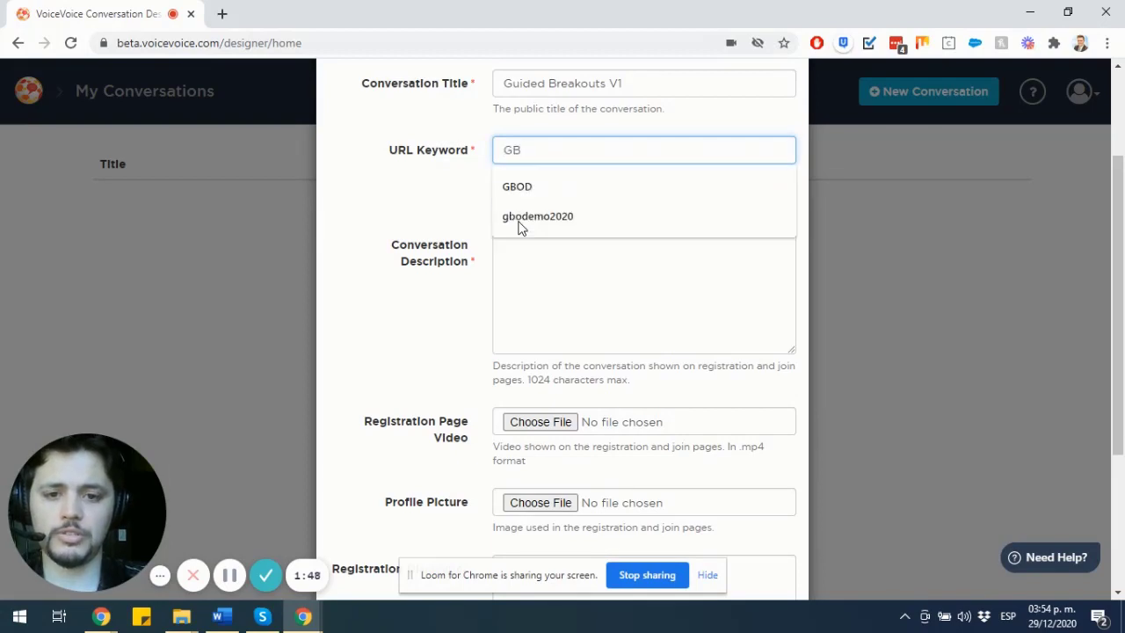
text(OV1)
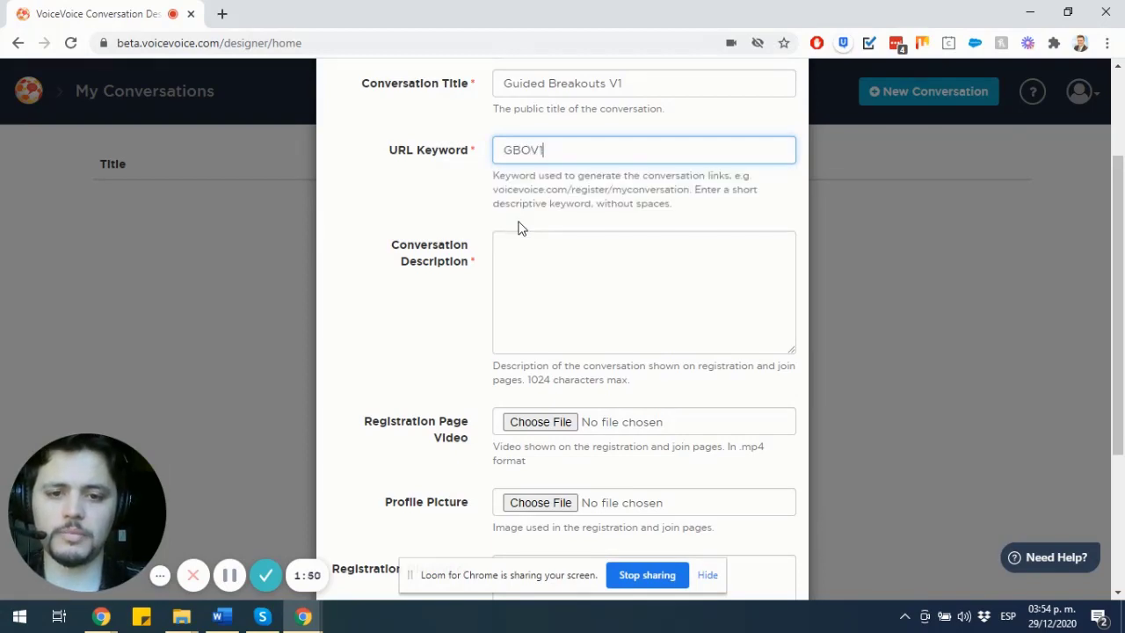
Enter the description "This conversation is going to be used during my Icebreaker stage of my MC conference." and save the conversation.
key(Tab)
scroll(519, 229, down, 1)
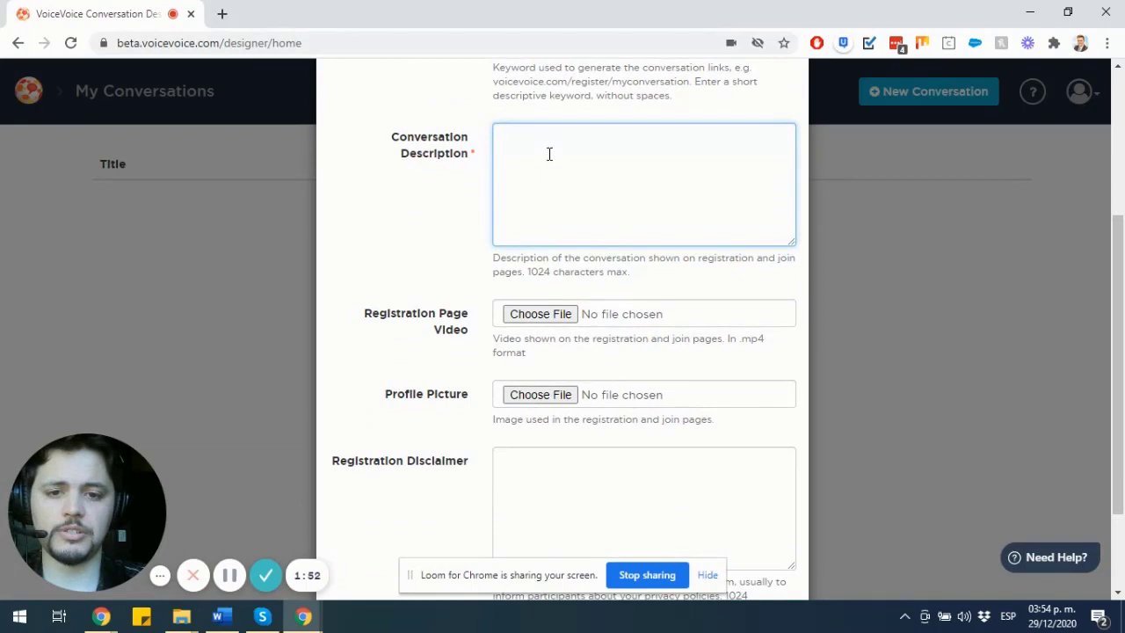
text(This)
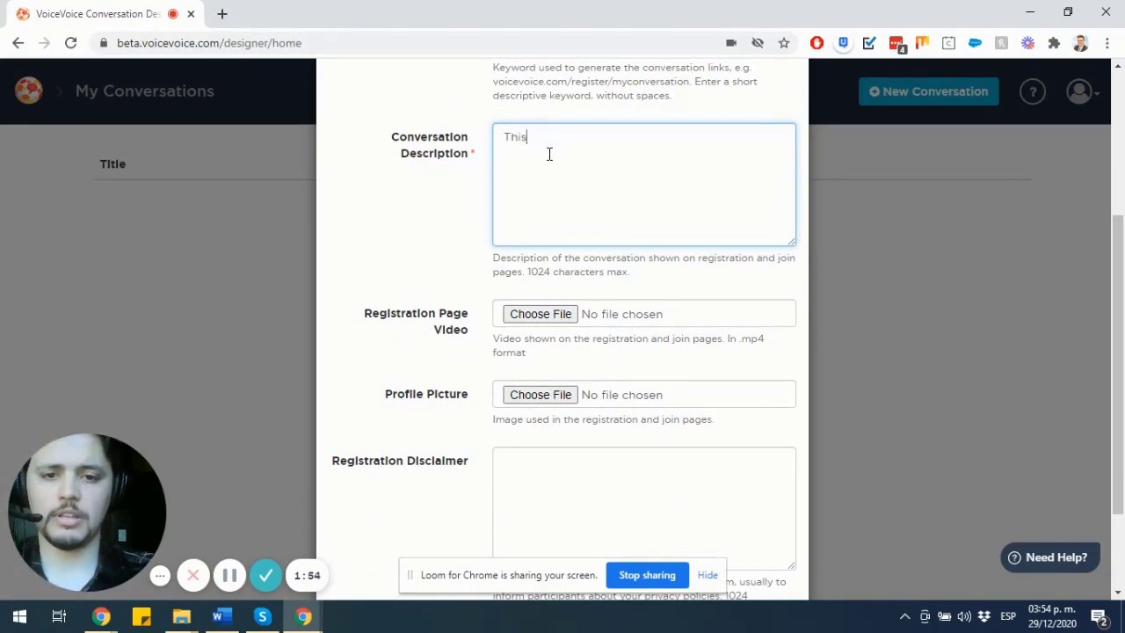
text( conversatio)
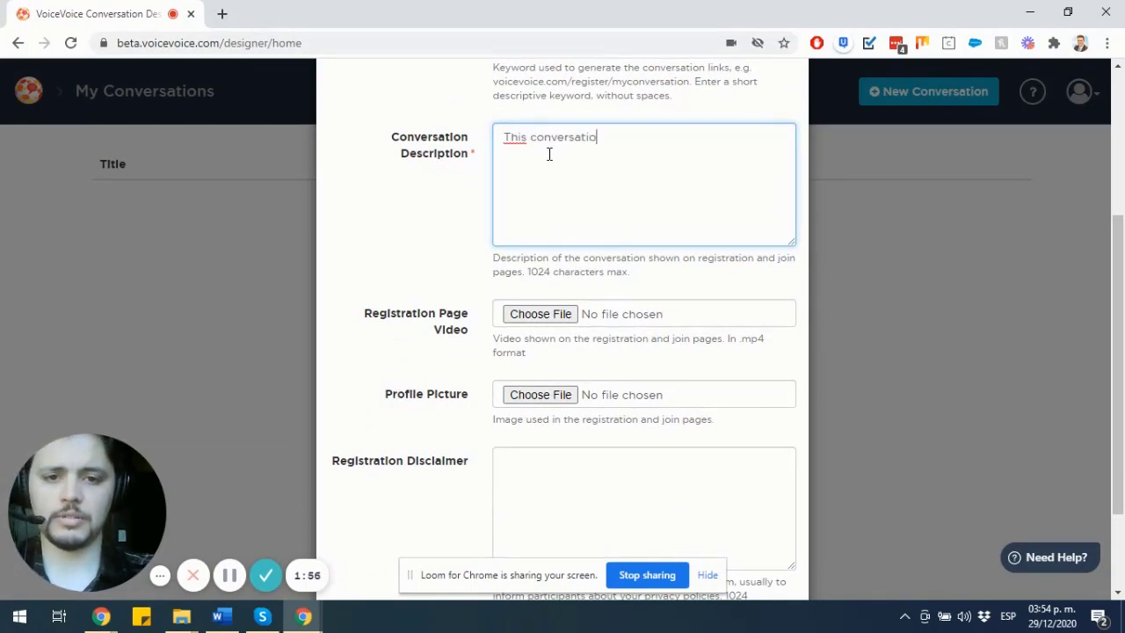
text(n is goin)
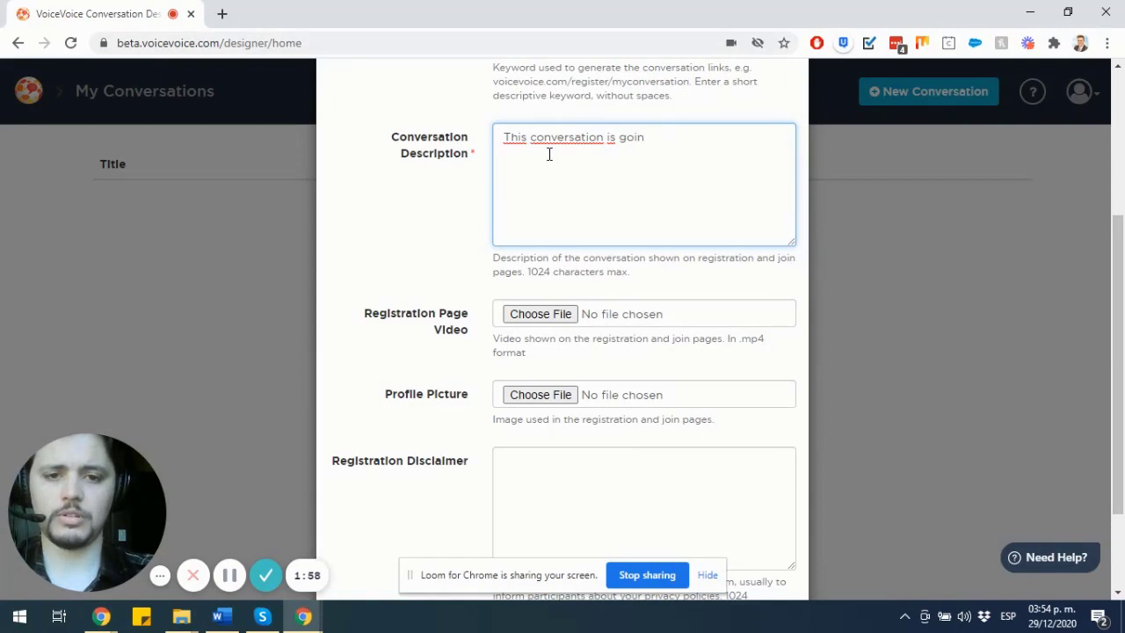
text(g to be used )
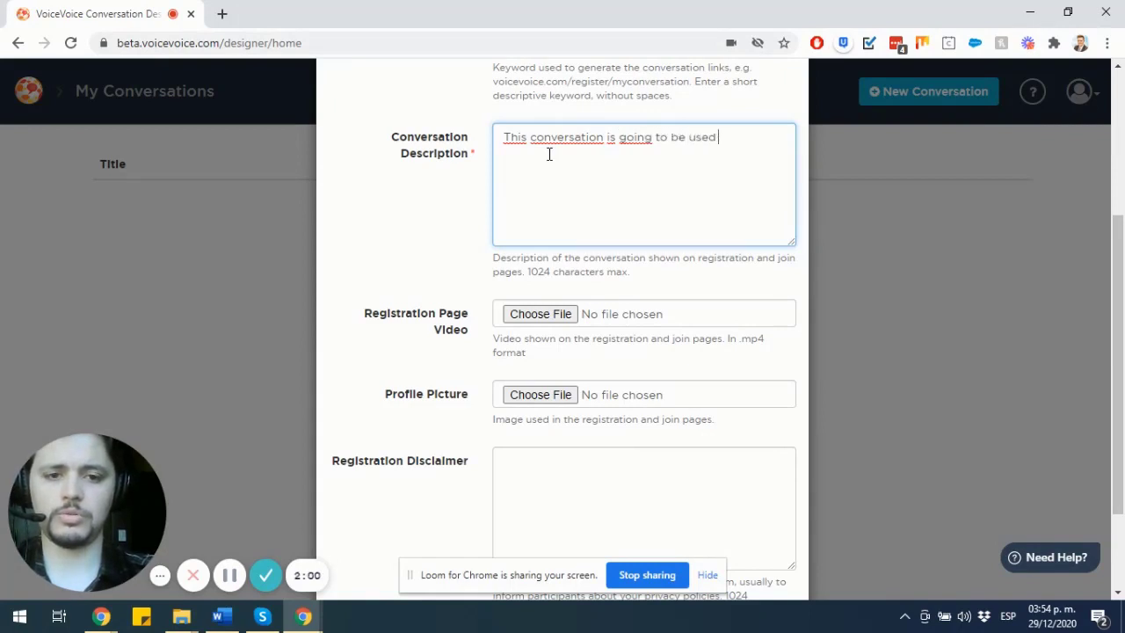
text(during m)
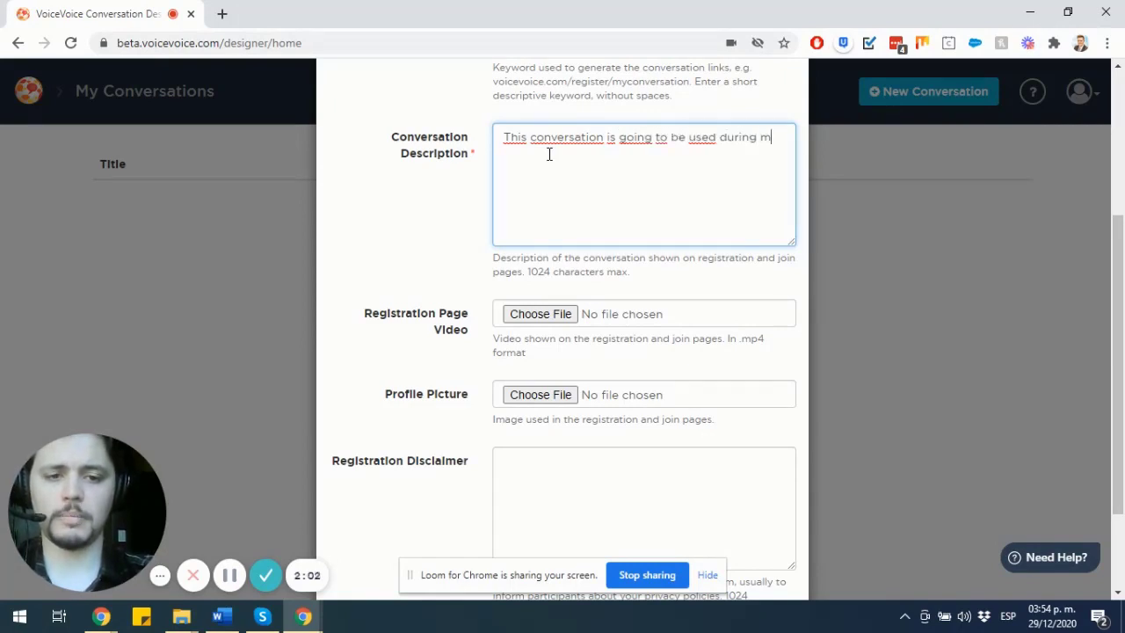
text(y Icebre)
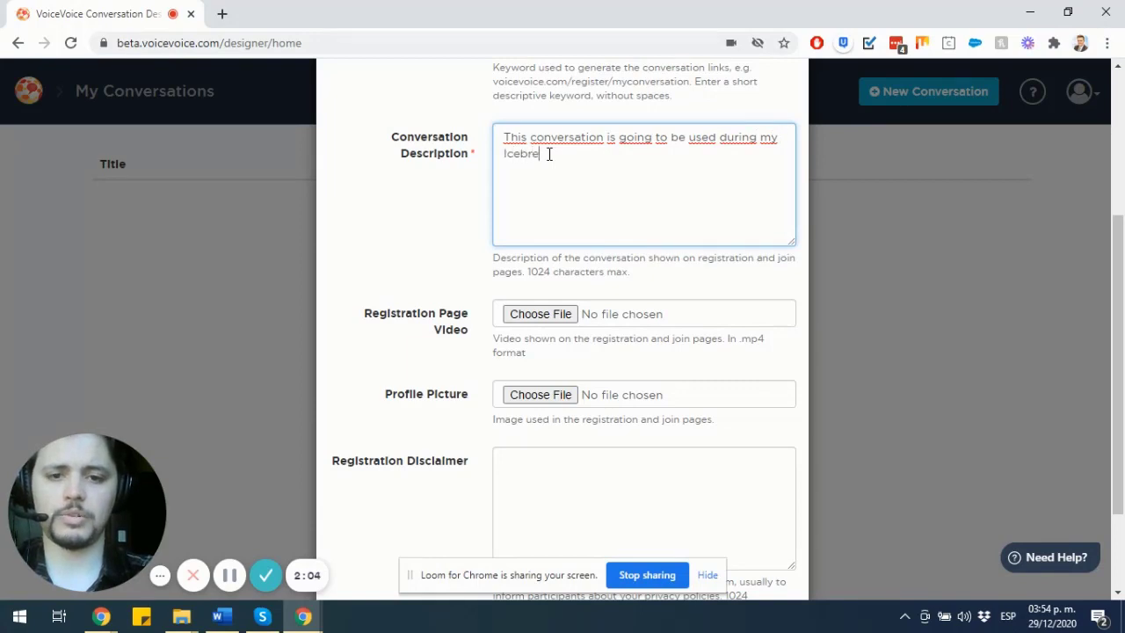
text(aker stage)
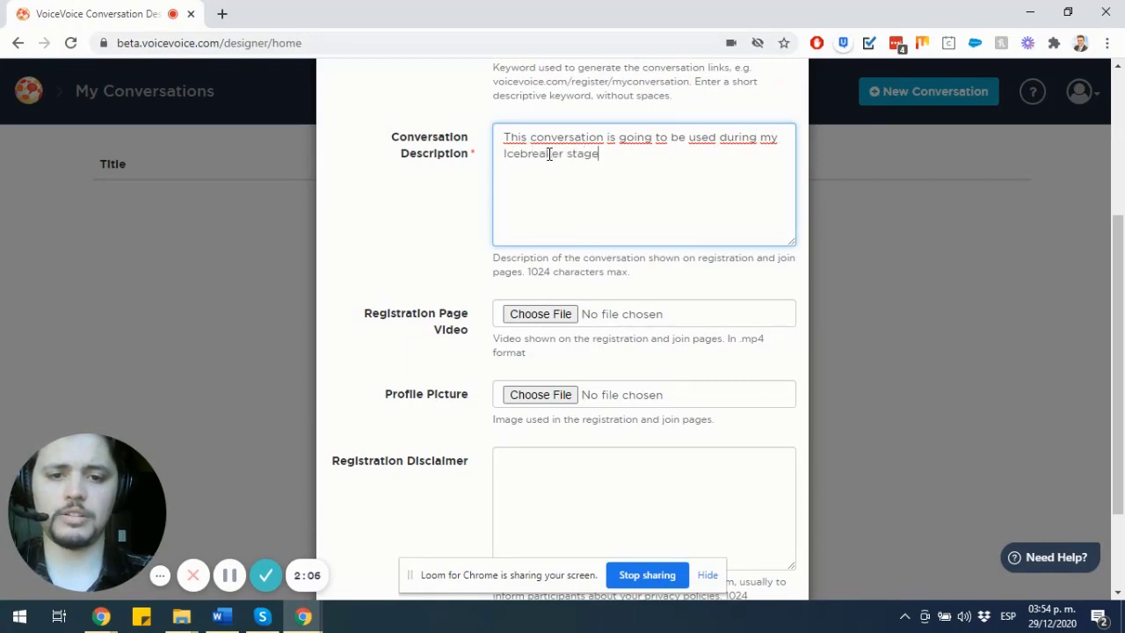
text( of )
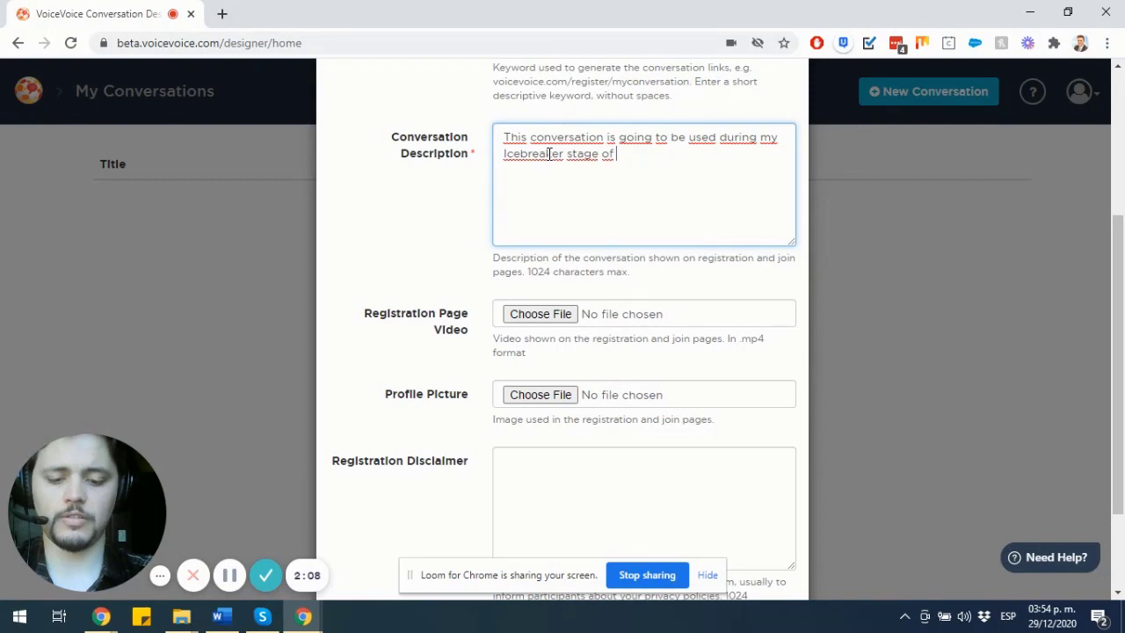
text(my MC)
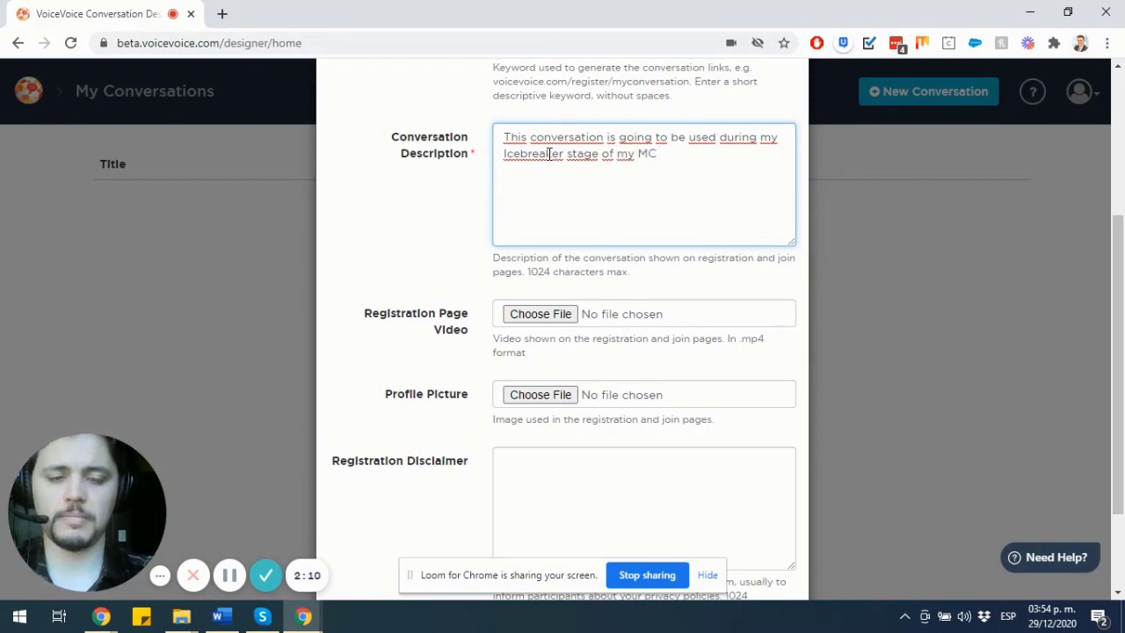
text( conference.)
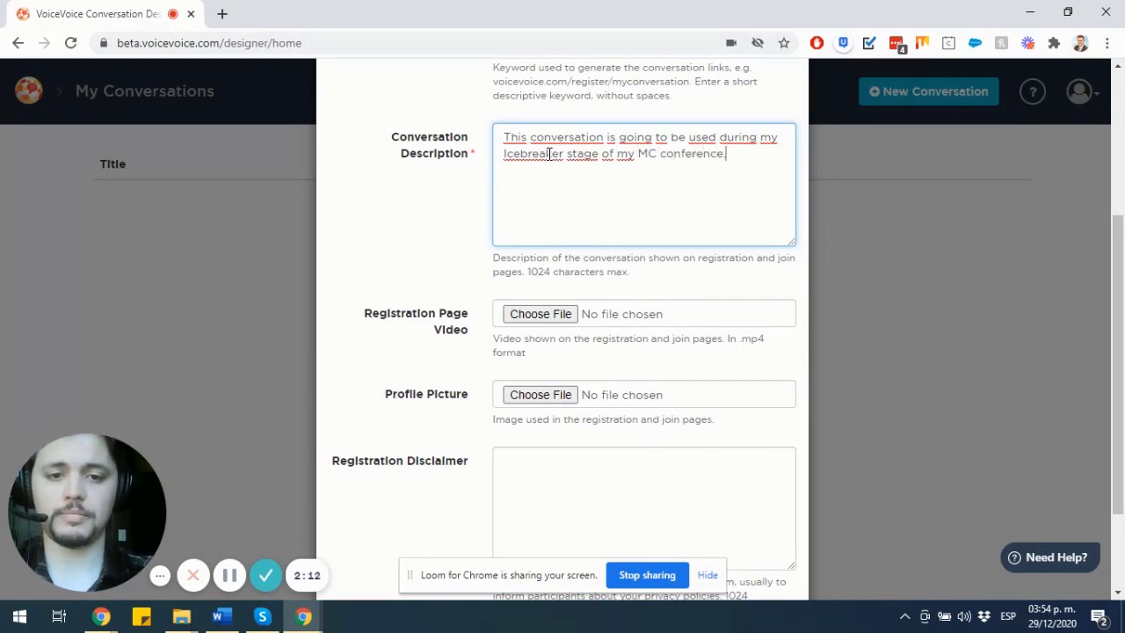
scroll(553, 155, down, 2)
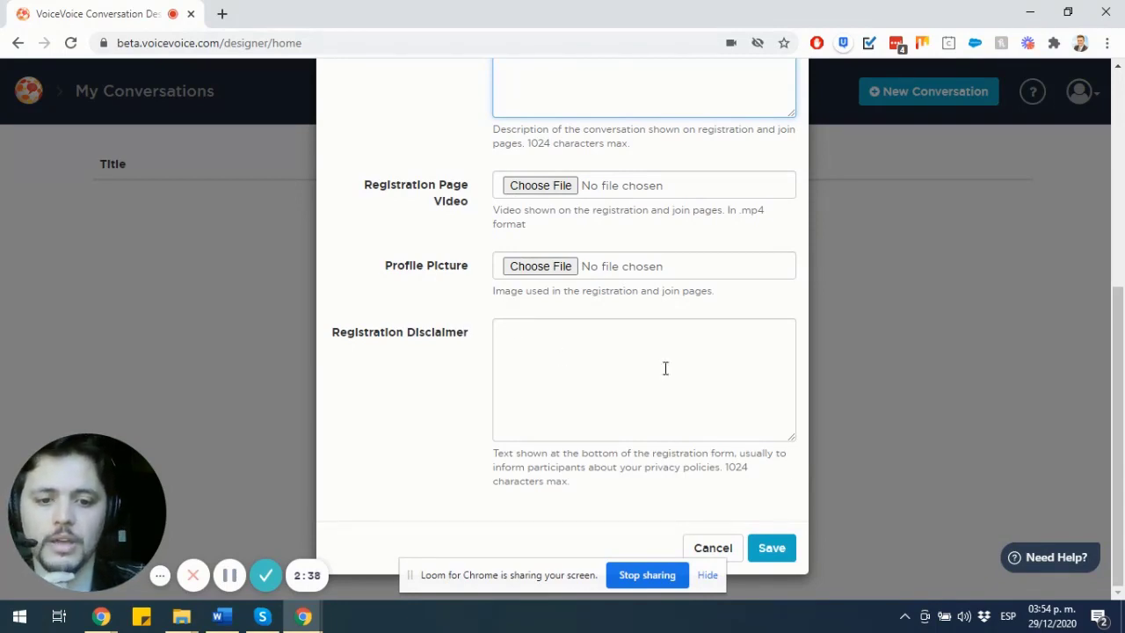
click(772, 548)
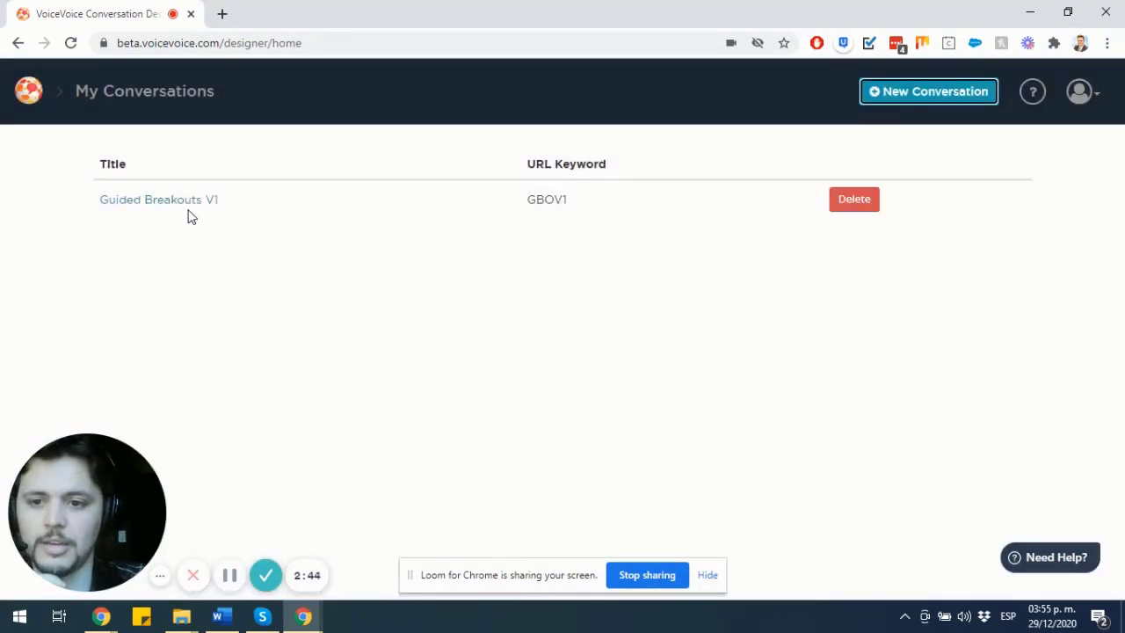
Open the Guided Breakouts V1 conversation, look through its Introduction and Breakout pages, and return to Page I. On-Ramp.
click(185, 201)
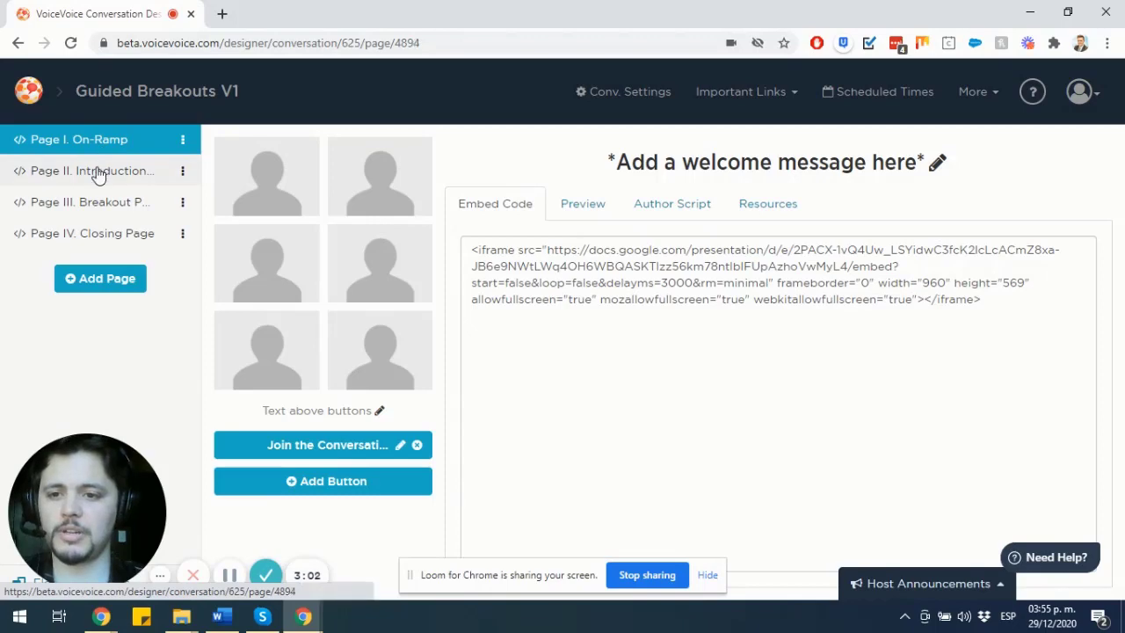
click(97, 171)
click(85, 215)
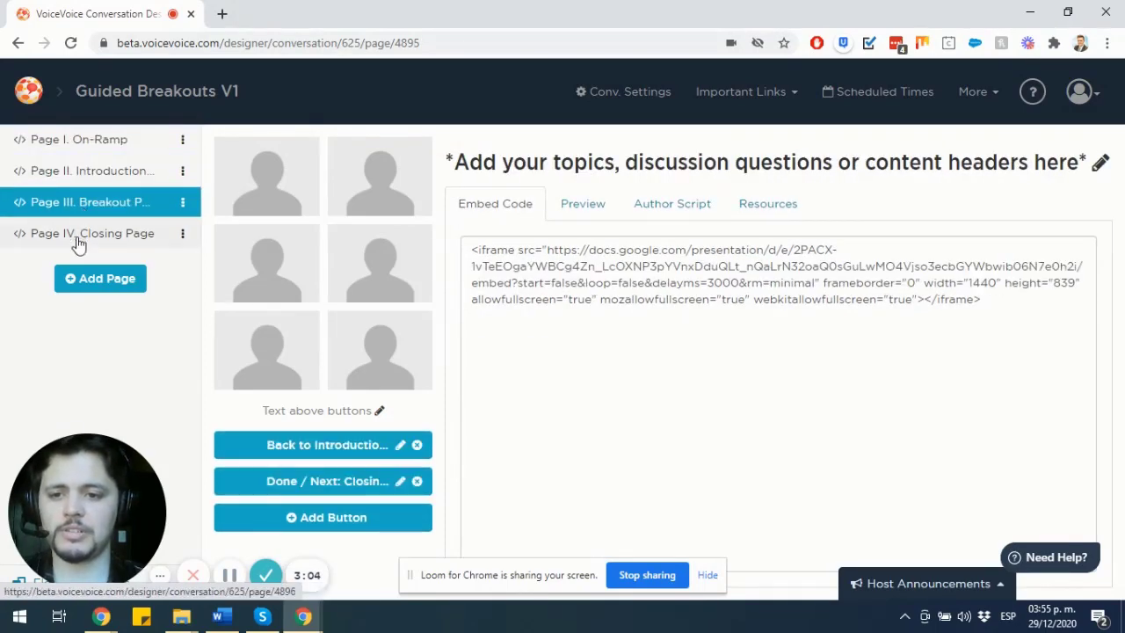
click(101, 149)
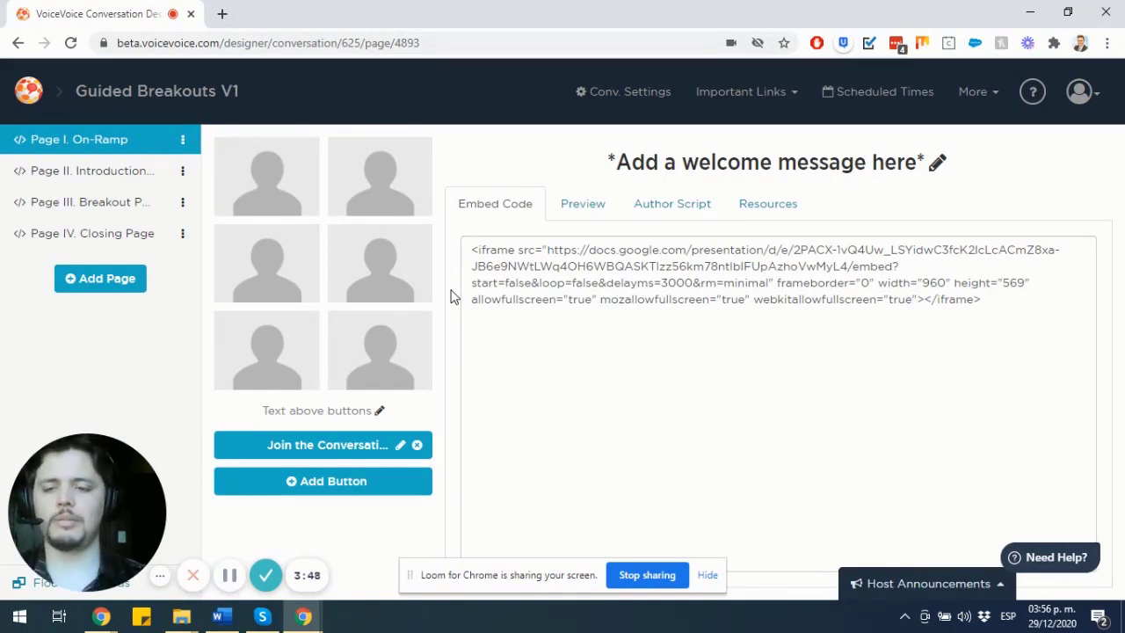
Change the page type of Page I. On-Ramp to Breakout Focus and save the page settings.
click(845, 164)
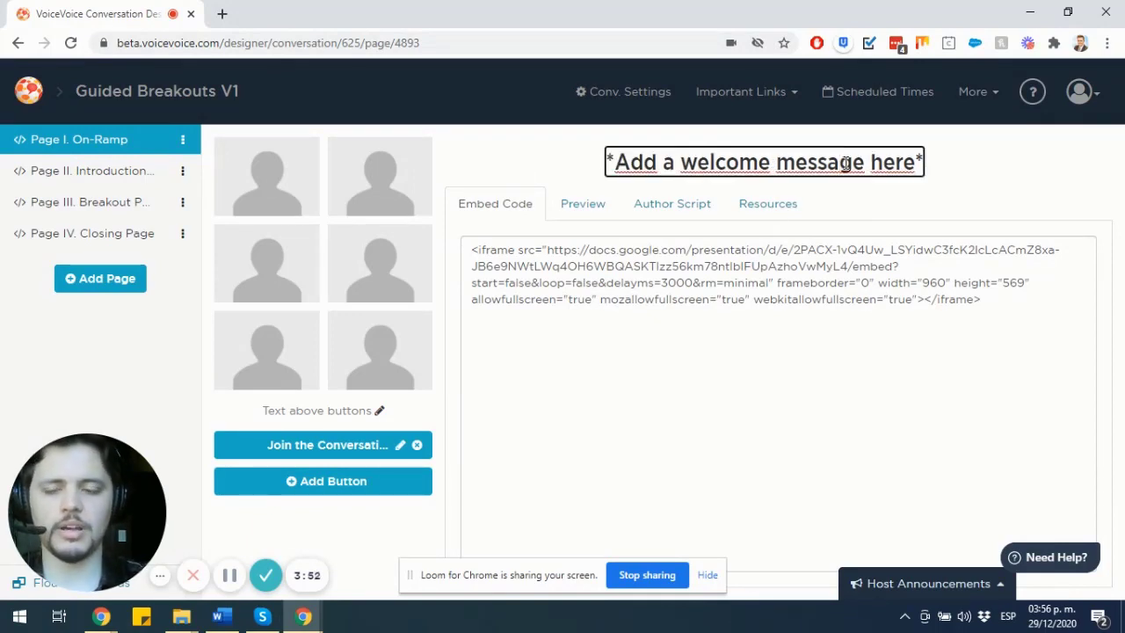
click(182, 141)
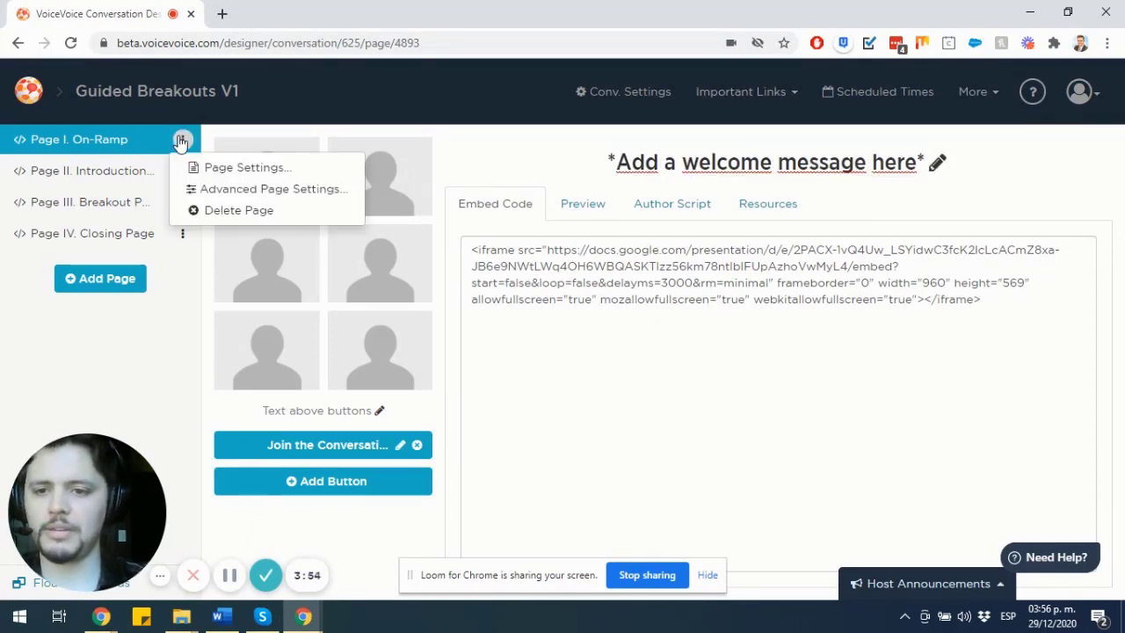
click(210, 164)
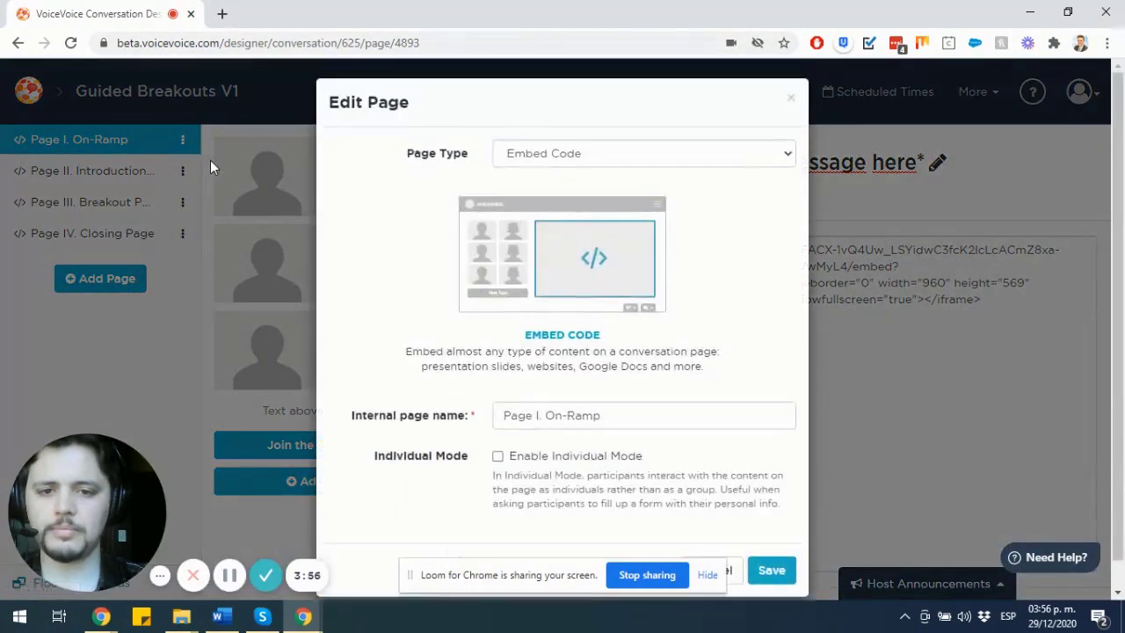
click(608, 157)
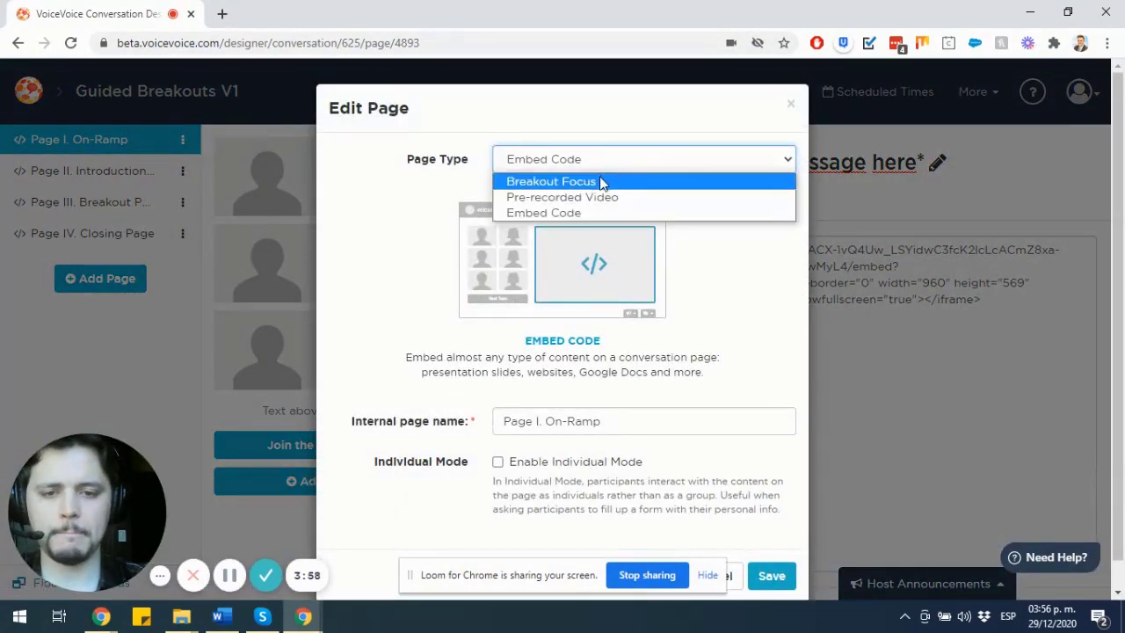
click(603, 182)
scroll(761, 453, down, 1)
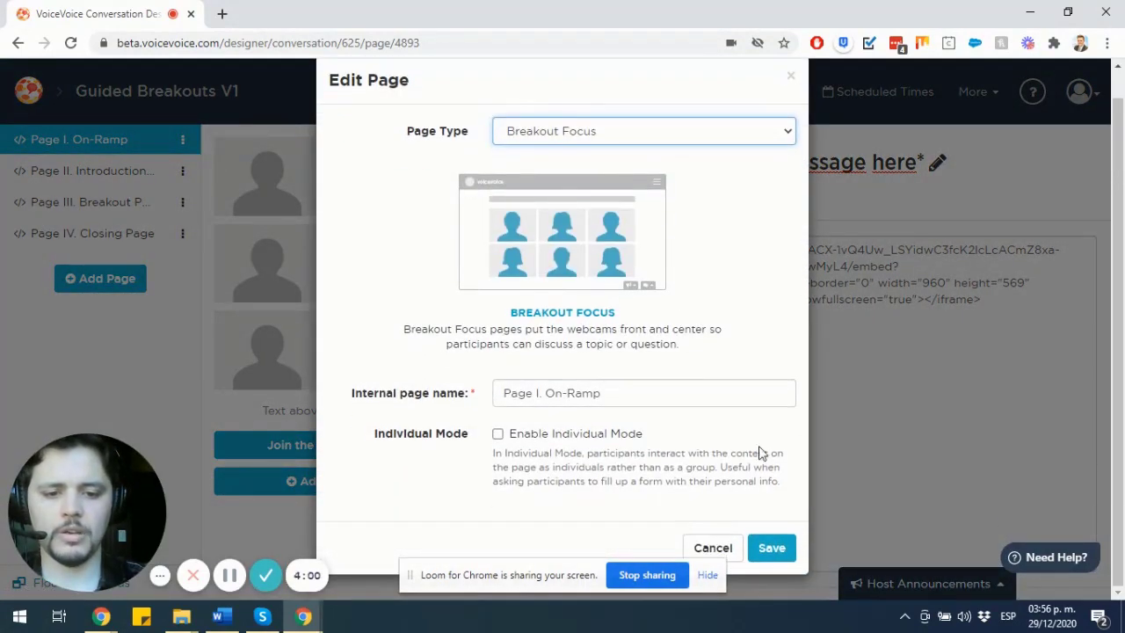
click(778, 546)
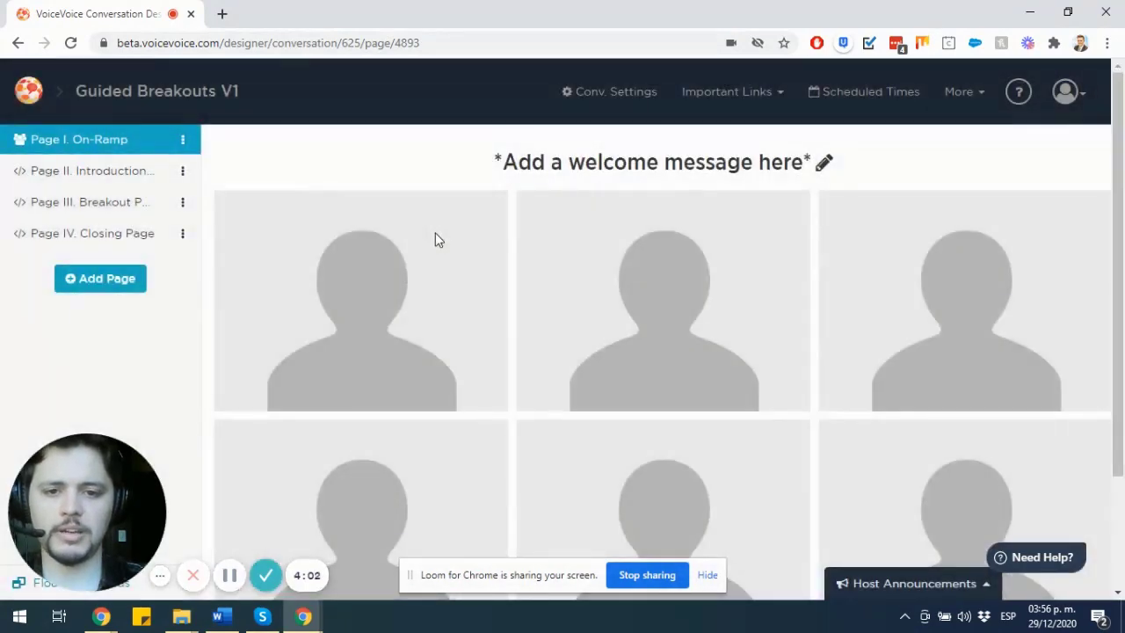
Replace the welcome message on Page I. On-Ramp with "Please take 2 minutes to introduce yourselves.".
scroll(435, 233, down, 2)
scroll(435, 232, up, 2)
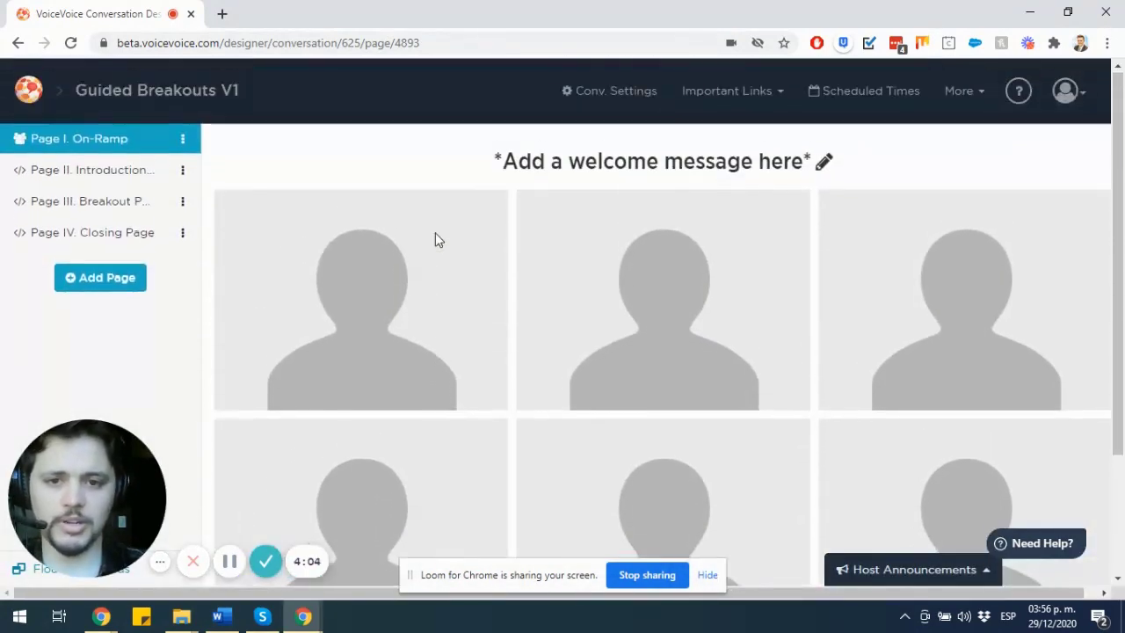
click(565, 156)
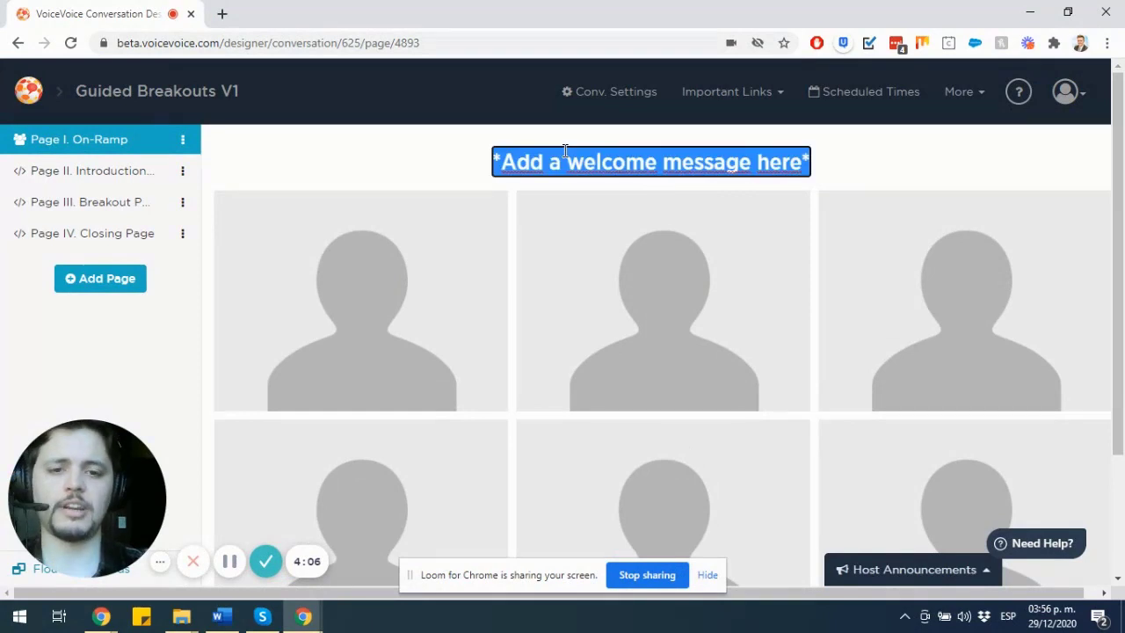
text(P)
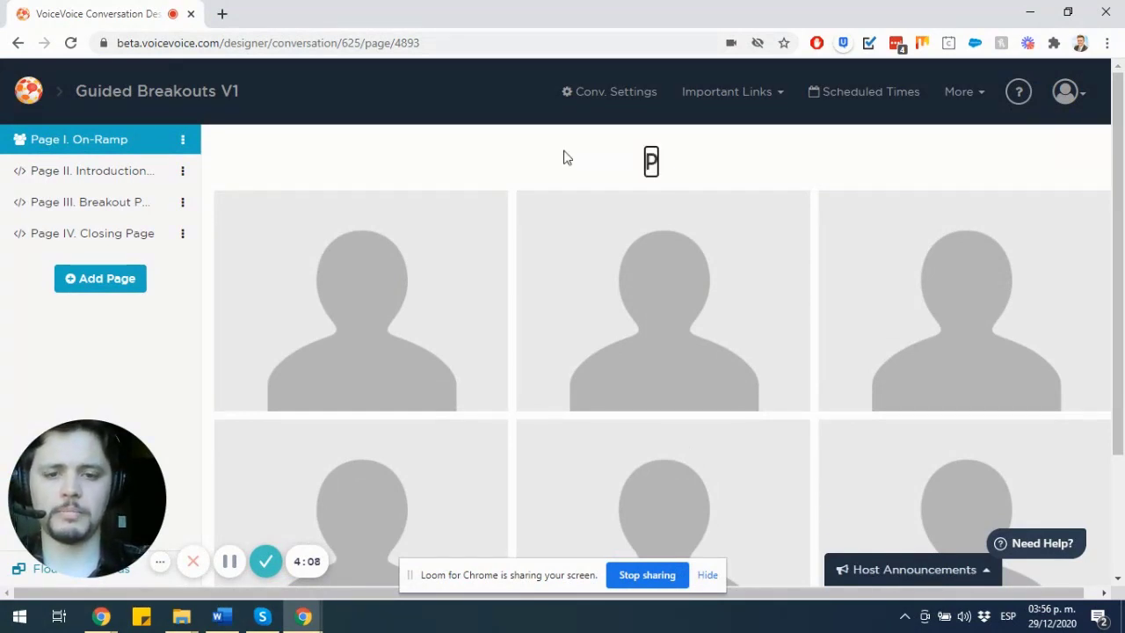
text(lease take)
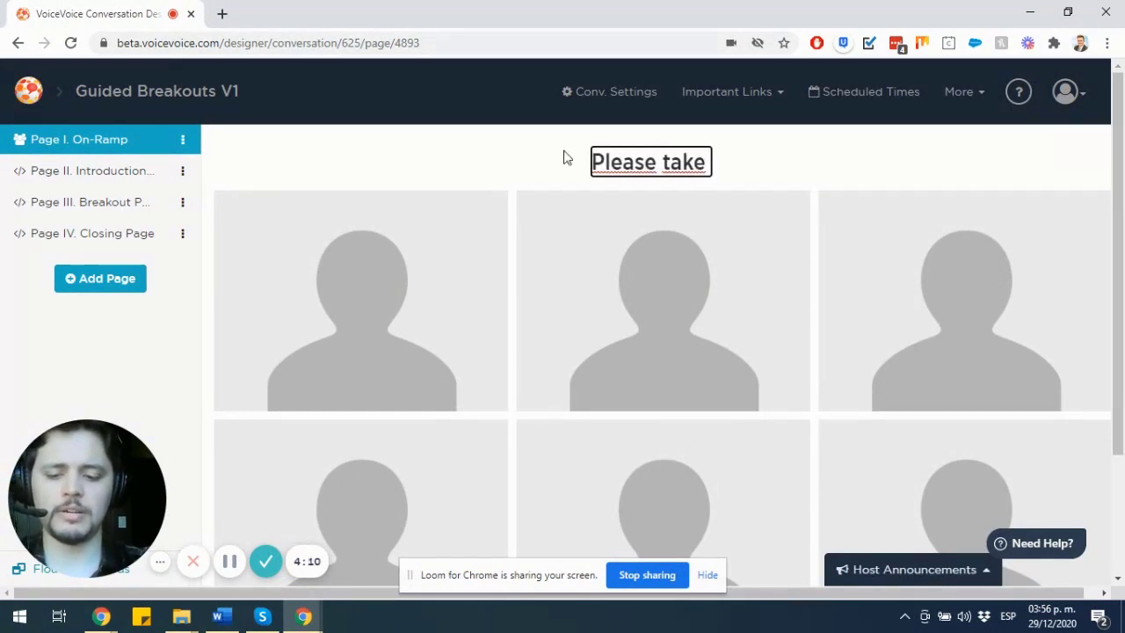
text( 2 minuetes)
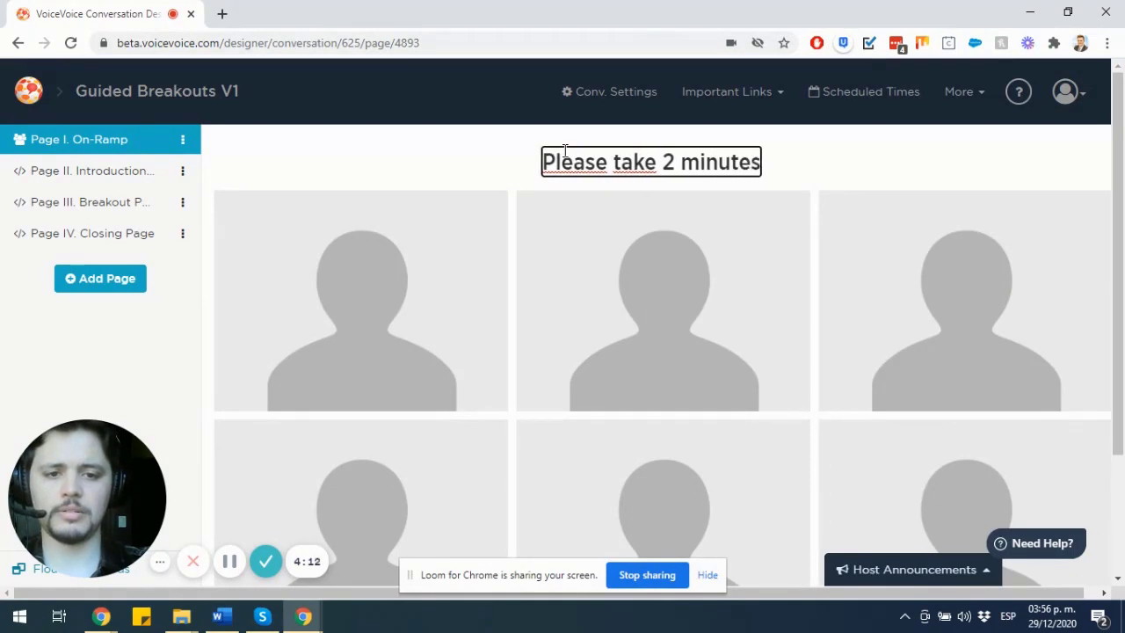
text( to intr)
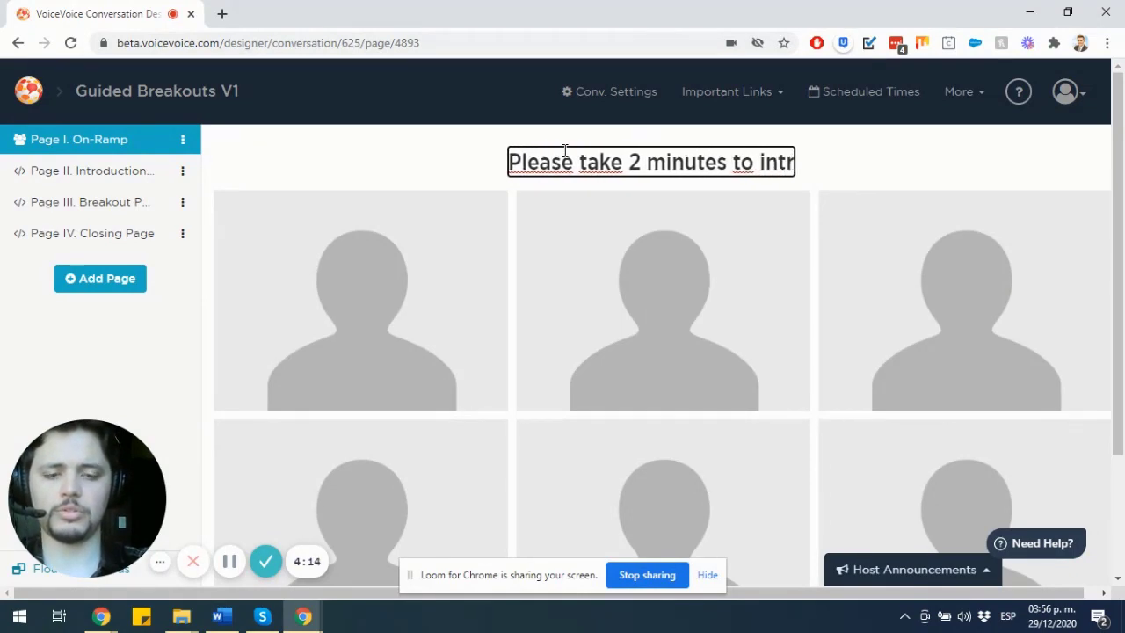
text(oduce yoursev)
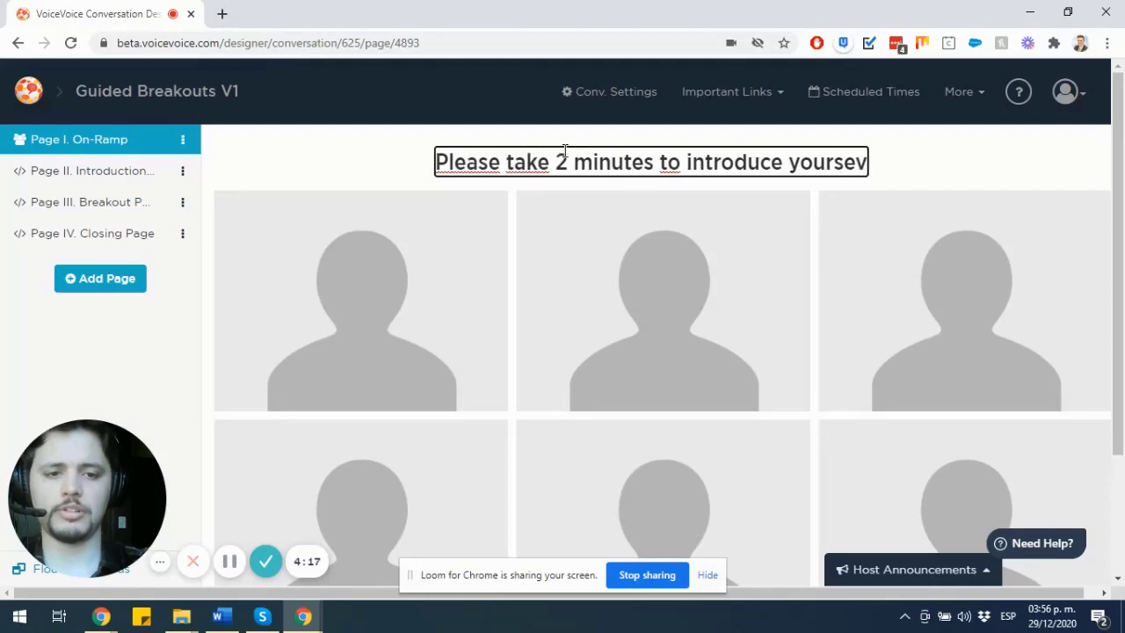
key(BackSpace)
text(lves.)
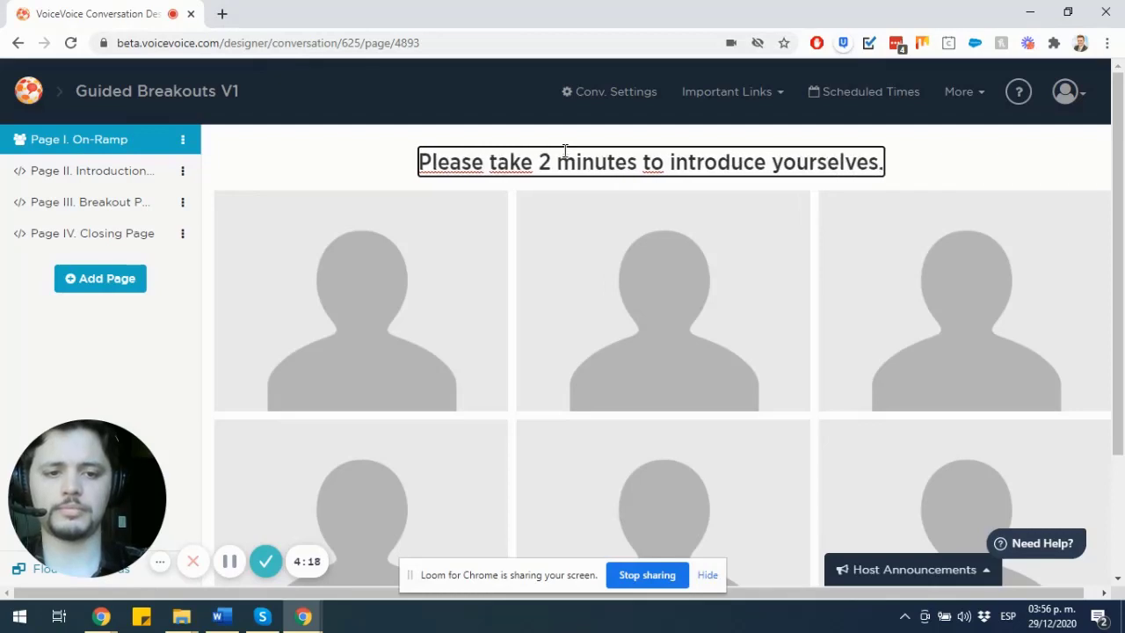
key(Return)
Change the text above the page's buttons to "Once you're done introducing yourselves, please click NEXT.".
scroll(565, 151, down, 2)
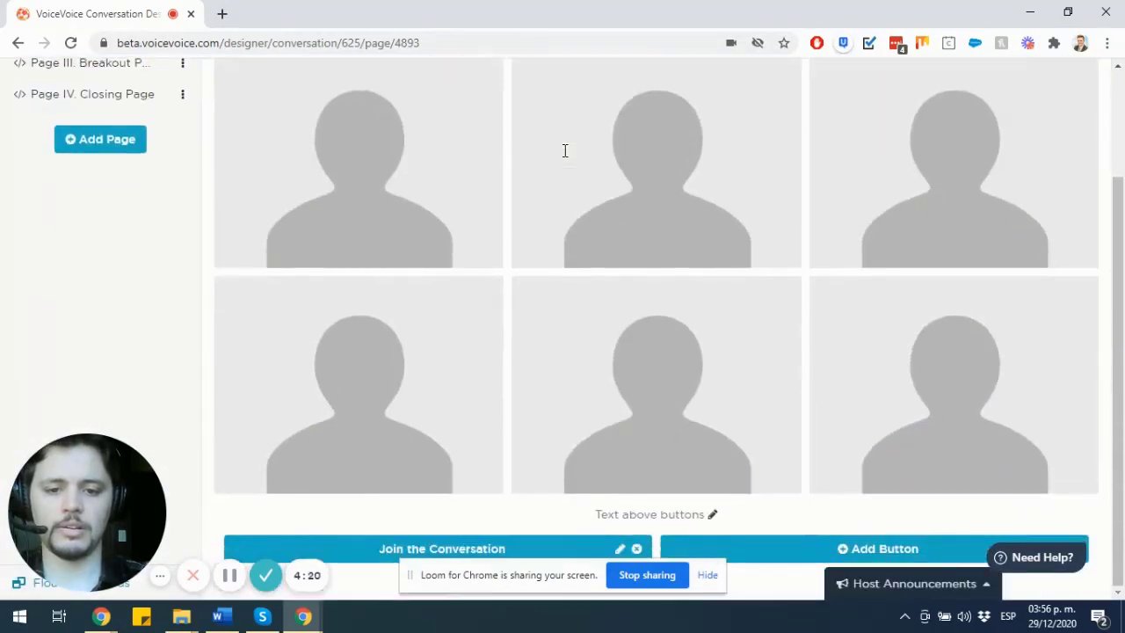
click(633, 515)
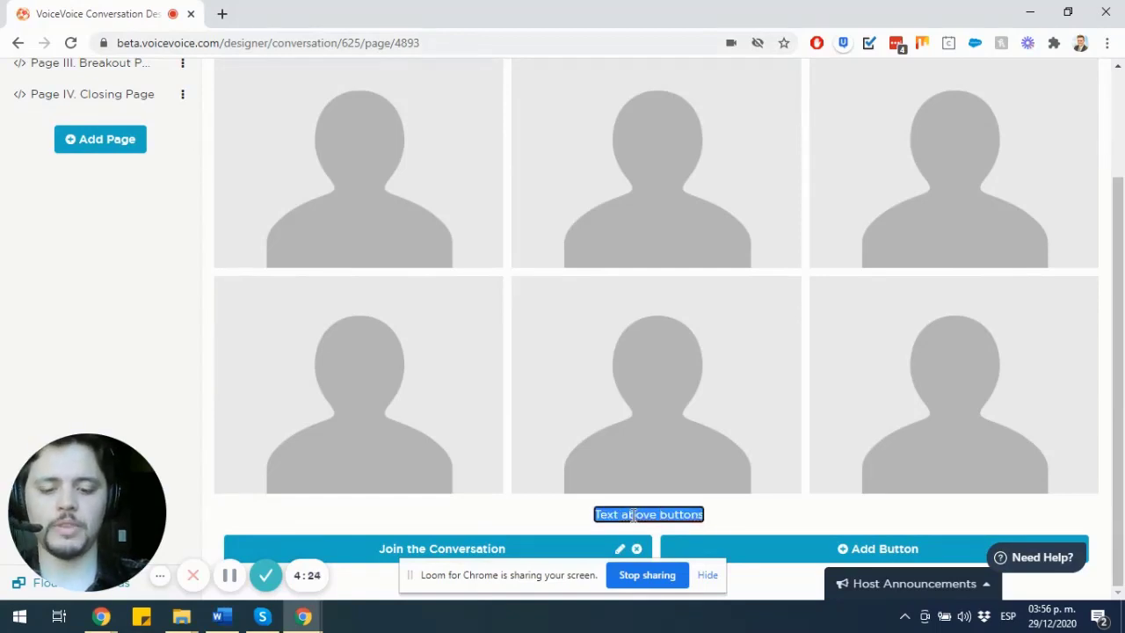
text(Once you)
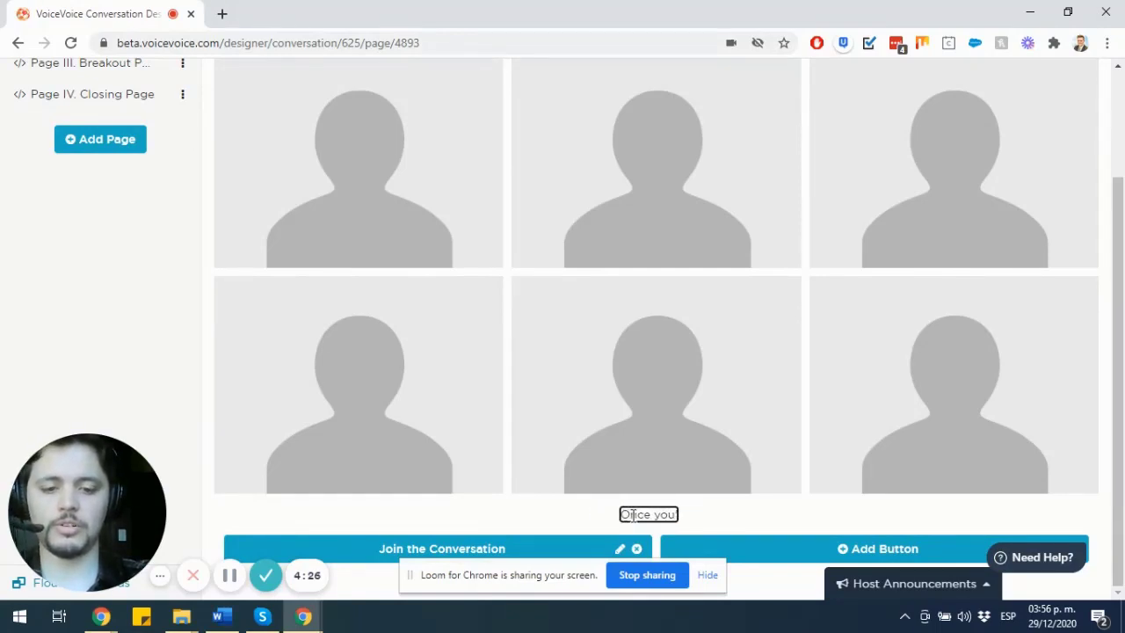
text('re done intro)
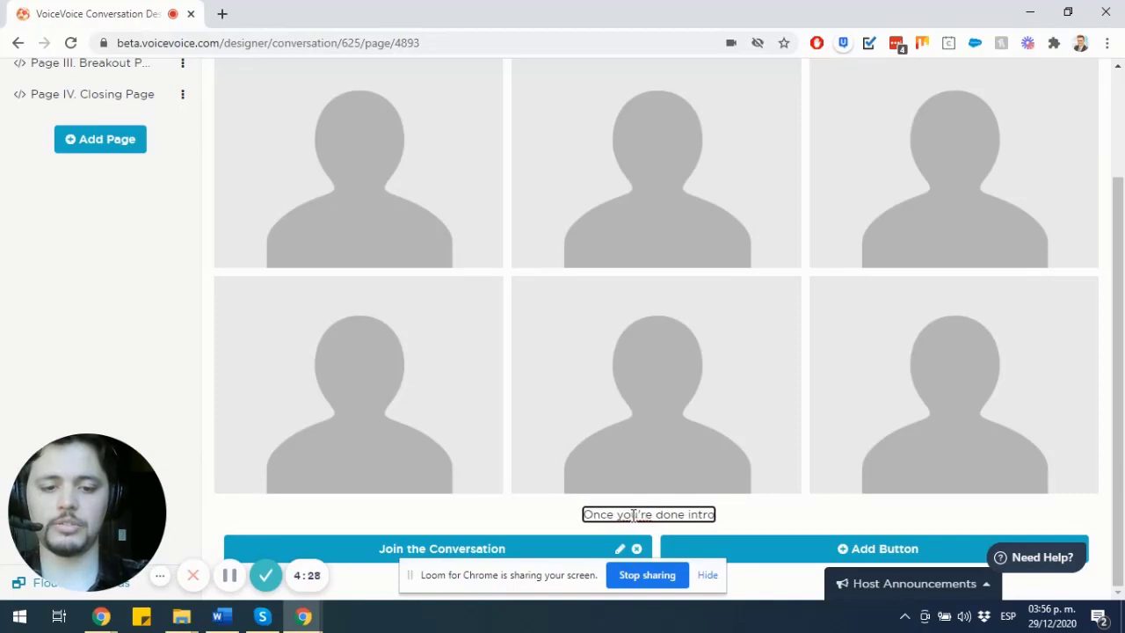
text(ducing )
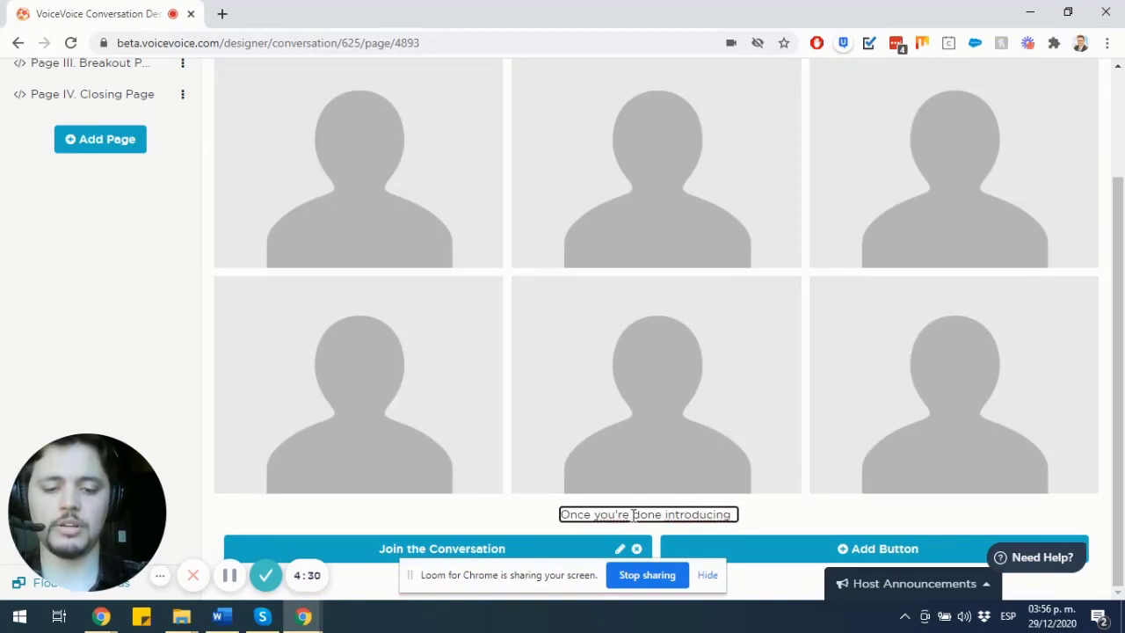
text(your)
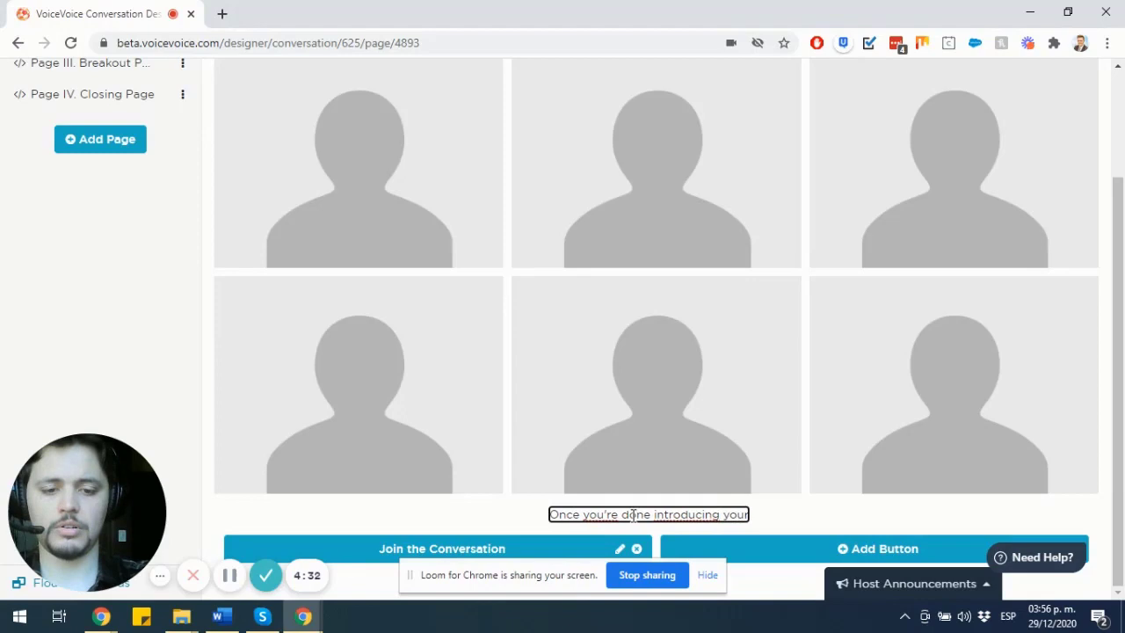
text(selves, p)
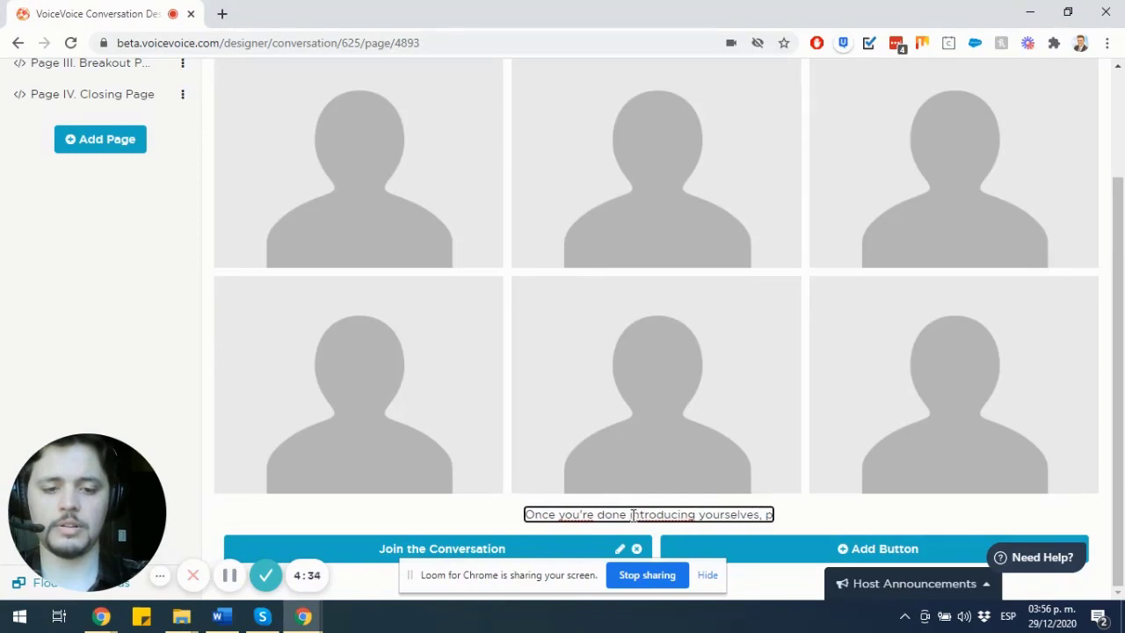
text(lease click)
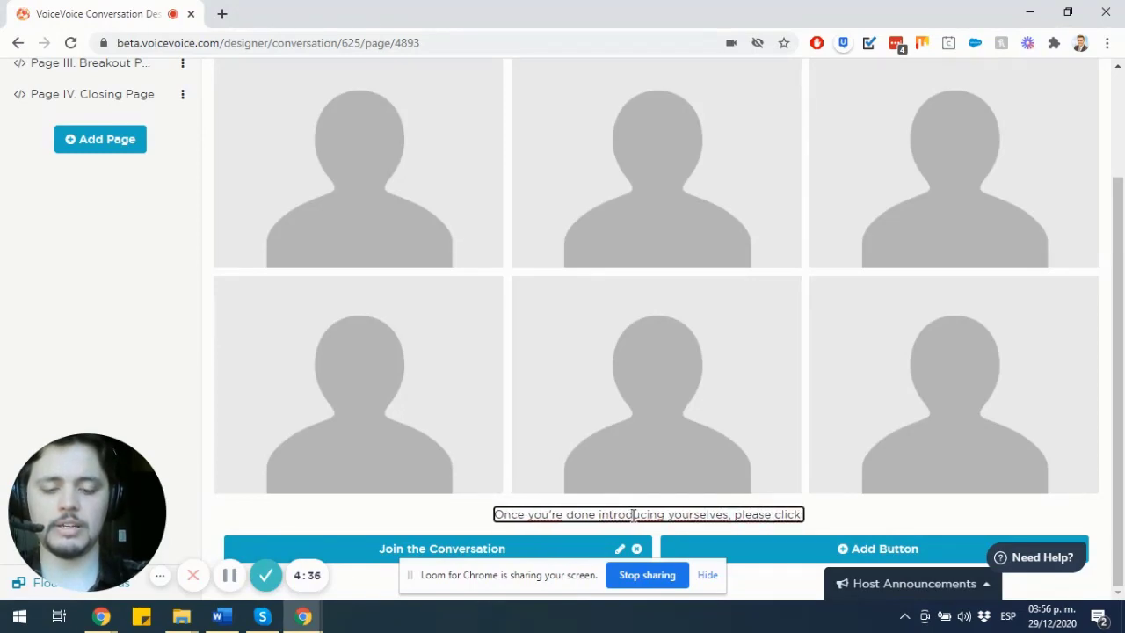
text( NEXT)
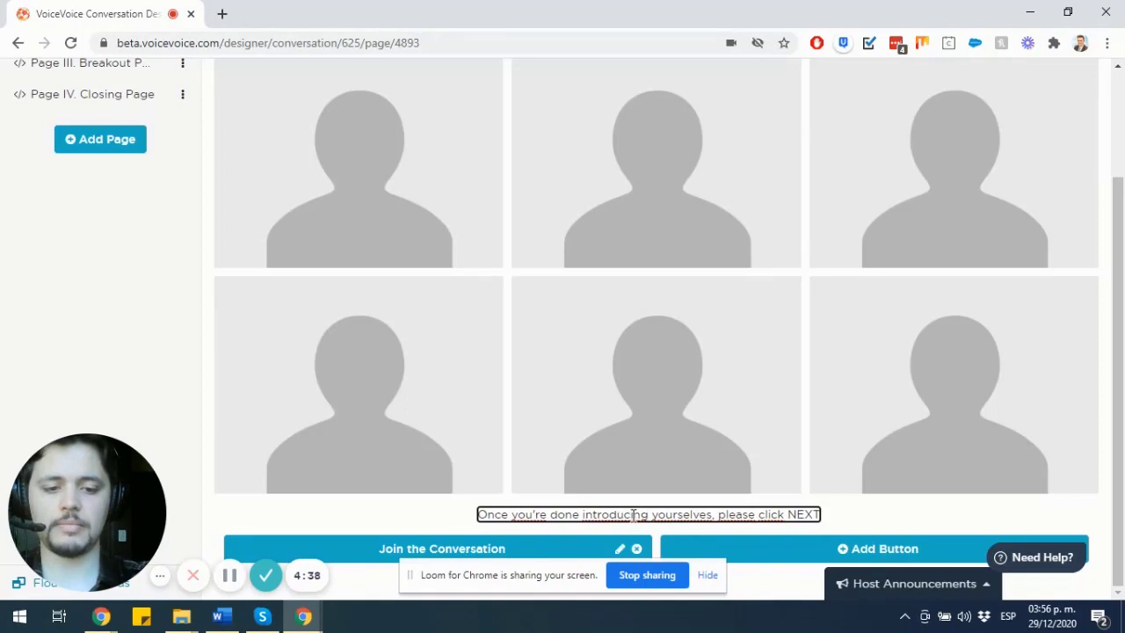
key(Return)
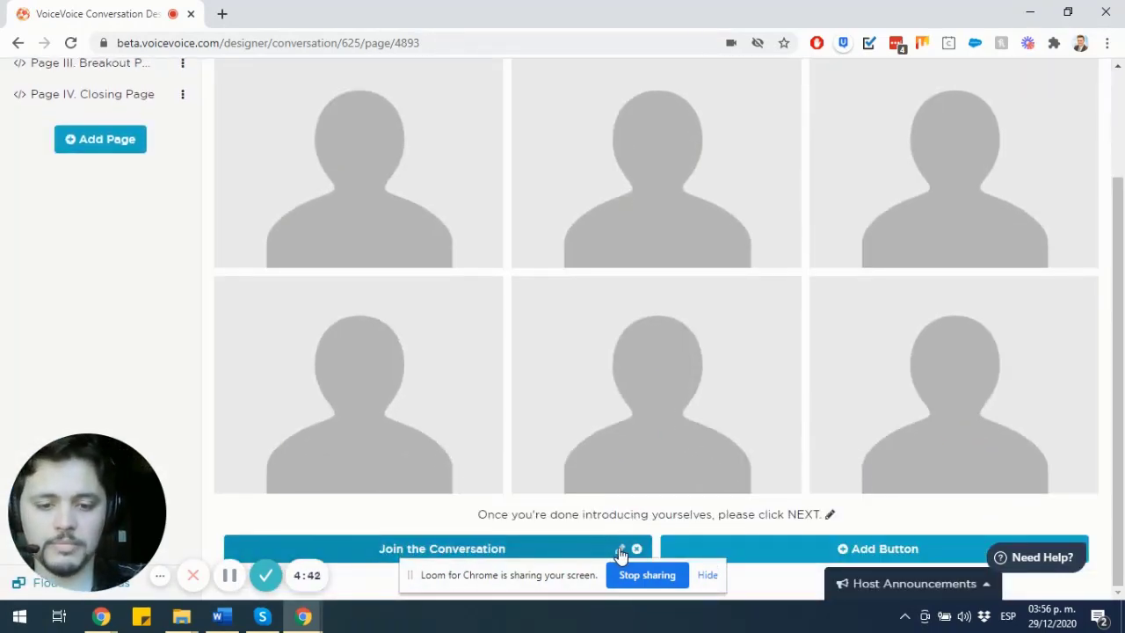
Relabel the Join the Conversation button as NEXT.
click(620, 550)
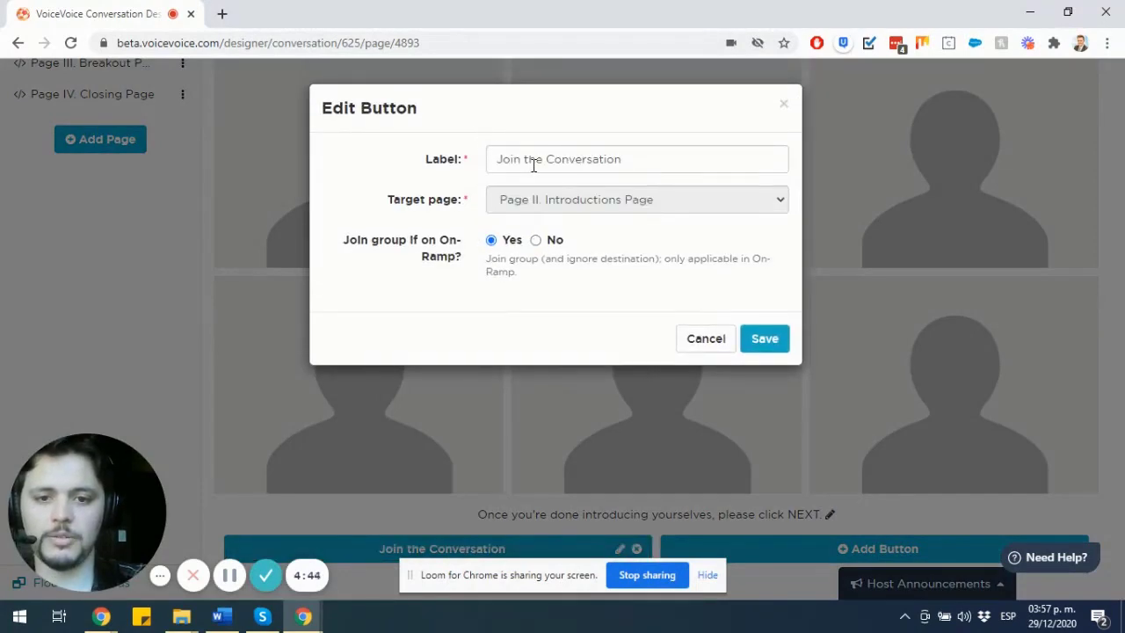
double_click(534, 161)
triple_click(533, 161)
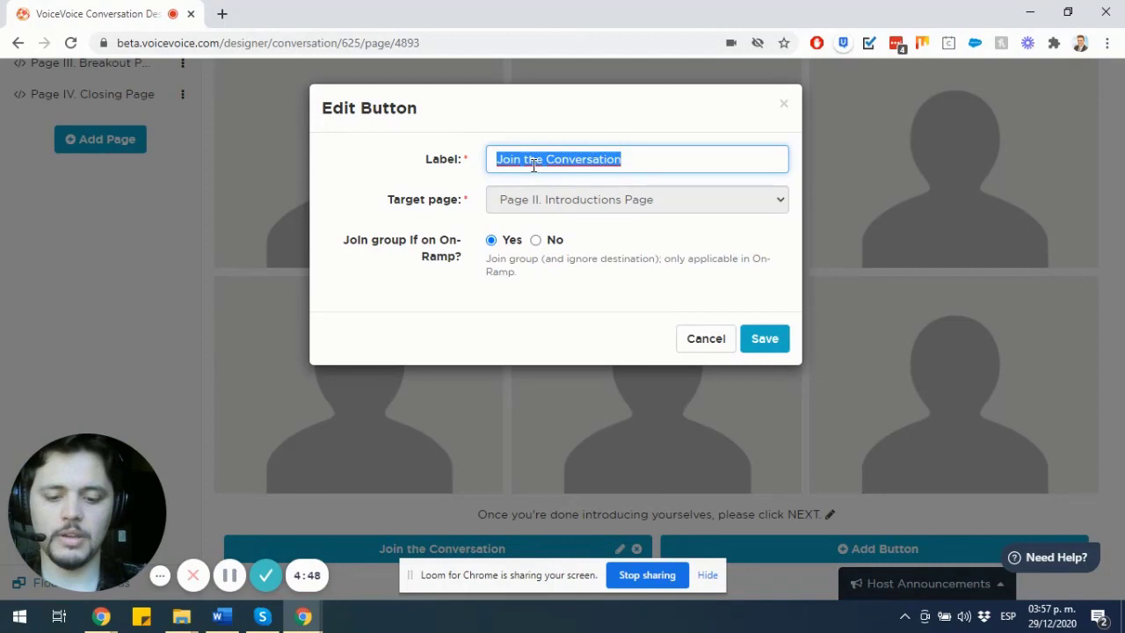
text(NEXT)
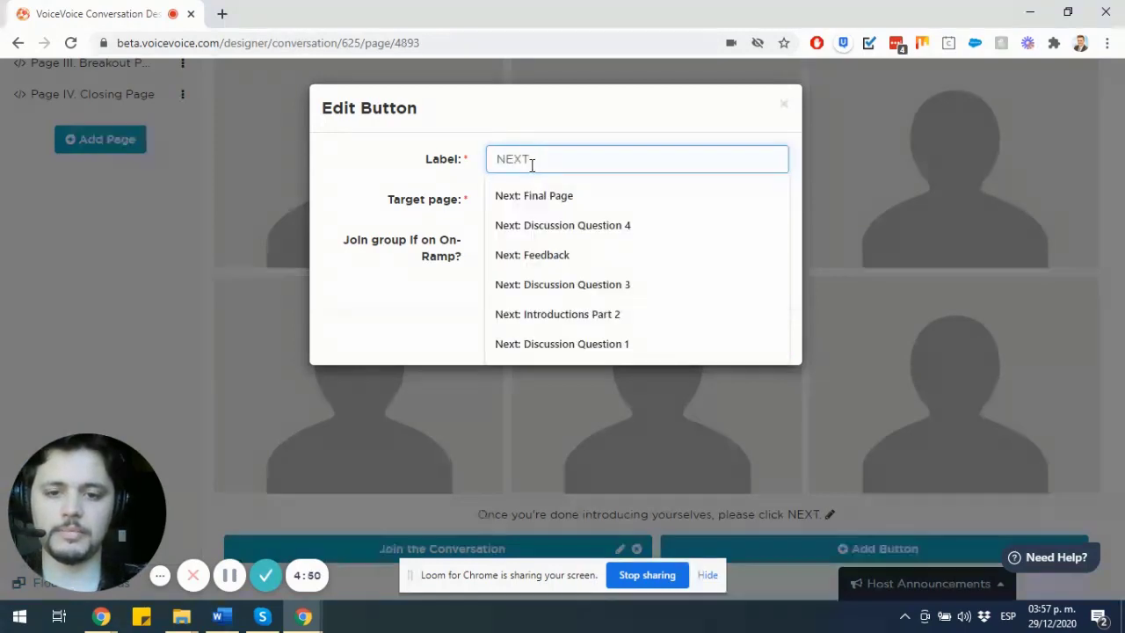
Set the NEXT button not to join a group on the On-Ramp, target it at Page II. Introductions Page, and save it.
click(406, 196)
click(538, 243)
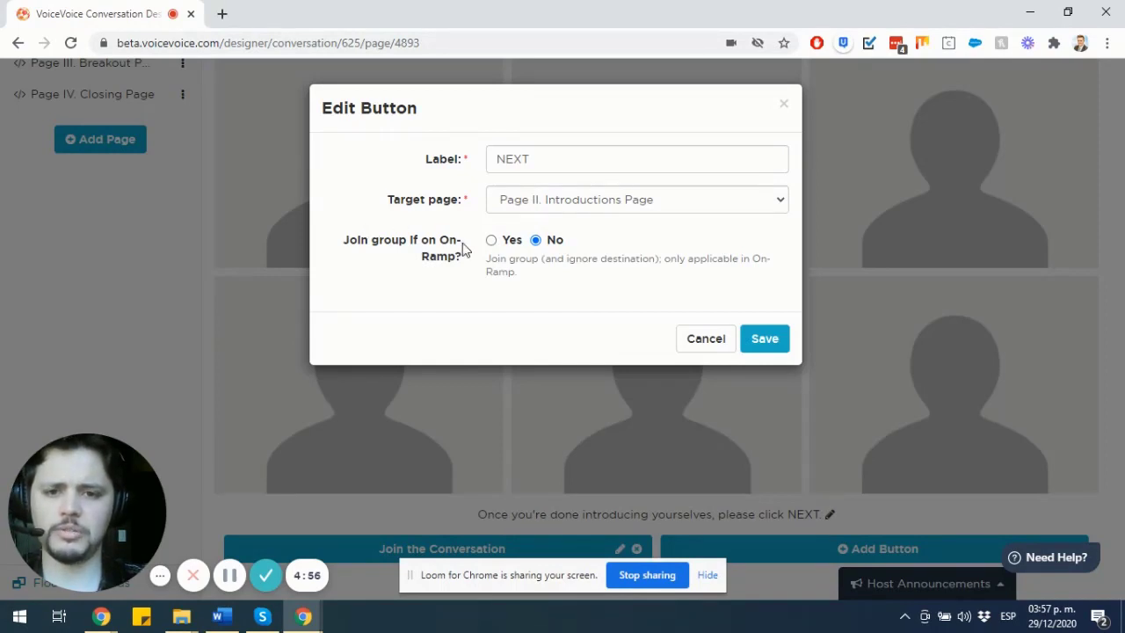
click(586, 203)
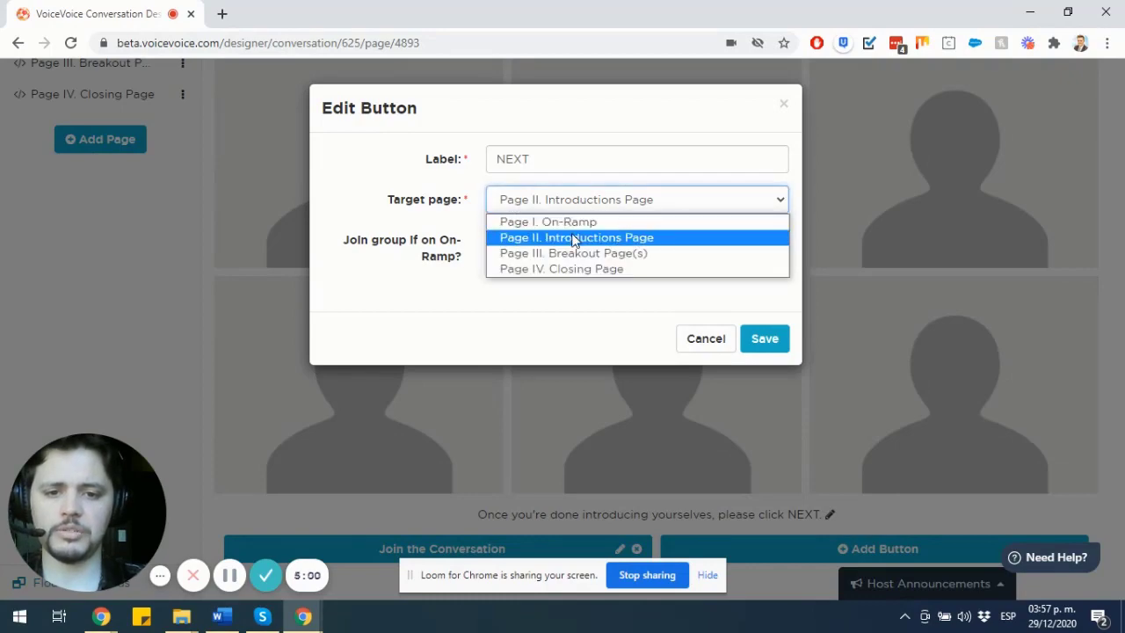
click(576, 239)
click(762, 340)
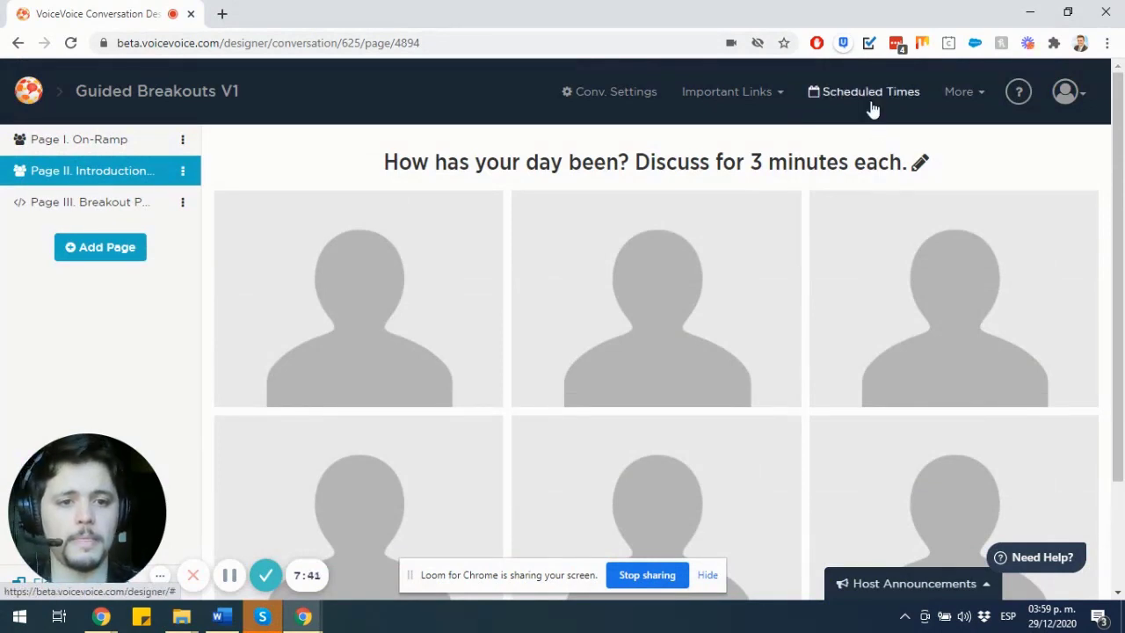
Set the maximum group size to 3 in the conversation's advanced settings and save the settings.
click(955, 106)
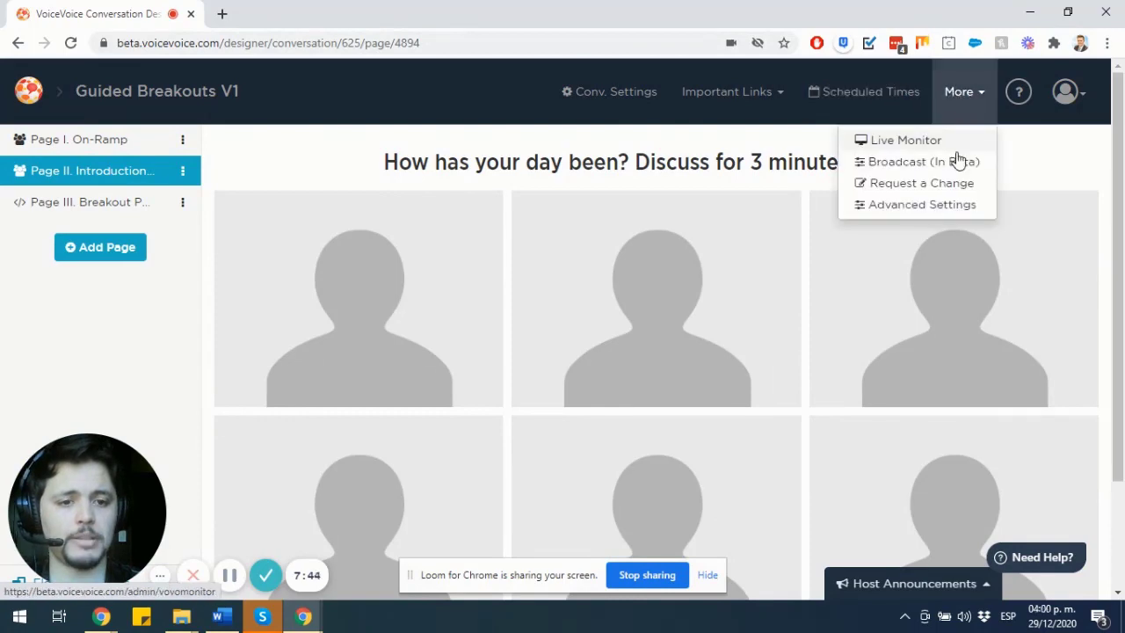
click(942, 209)
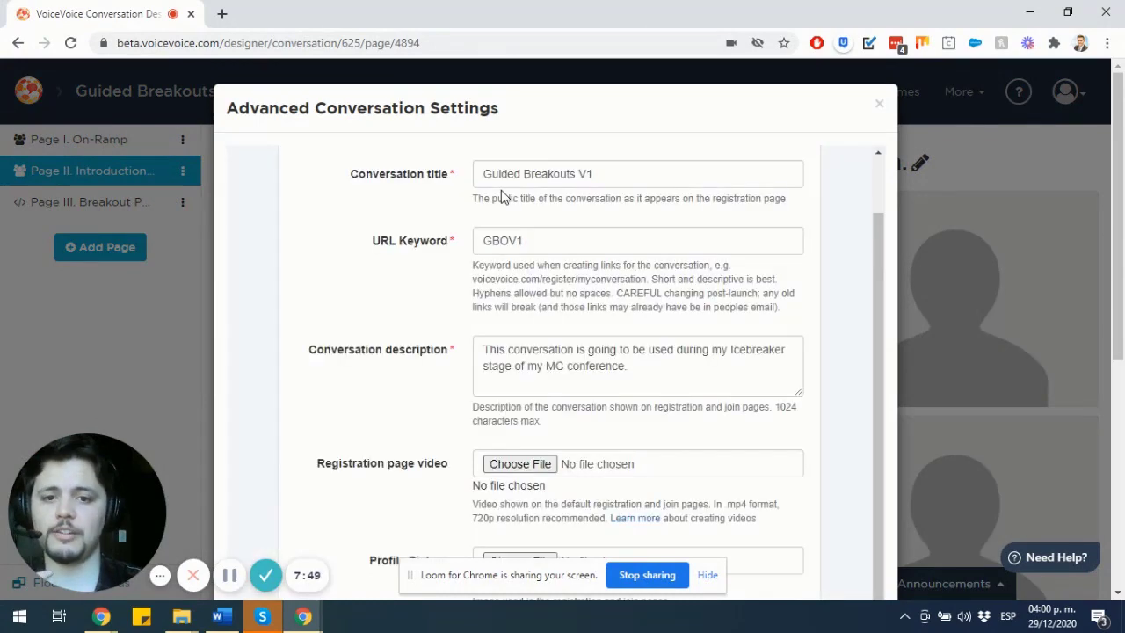
scroll(413, 259, up, 1)
click(641, 166)
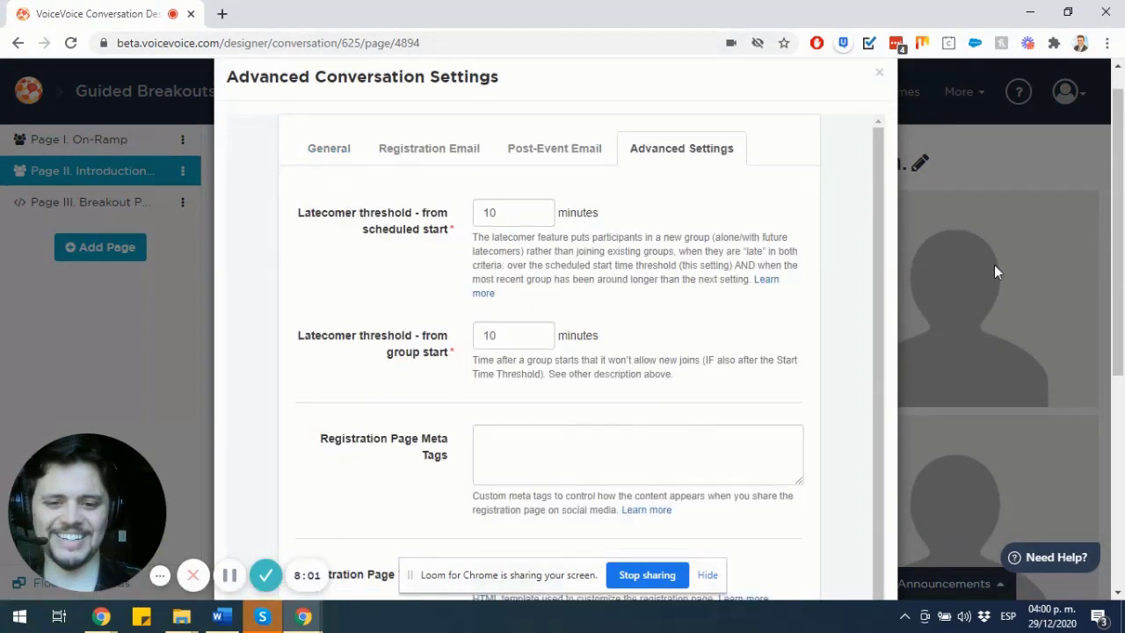
scroll(991, 256, down, 3)
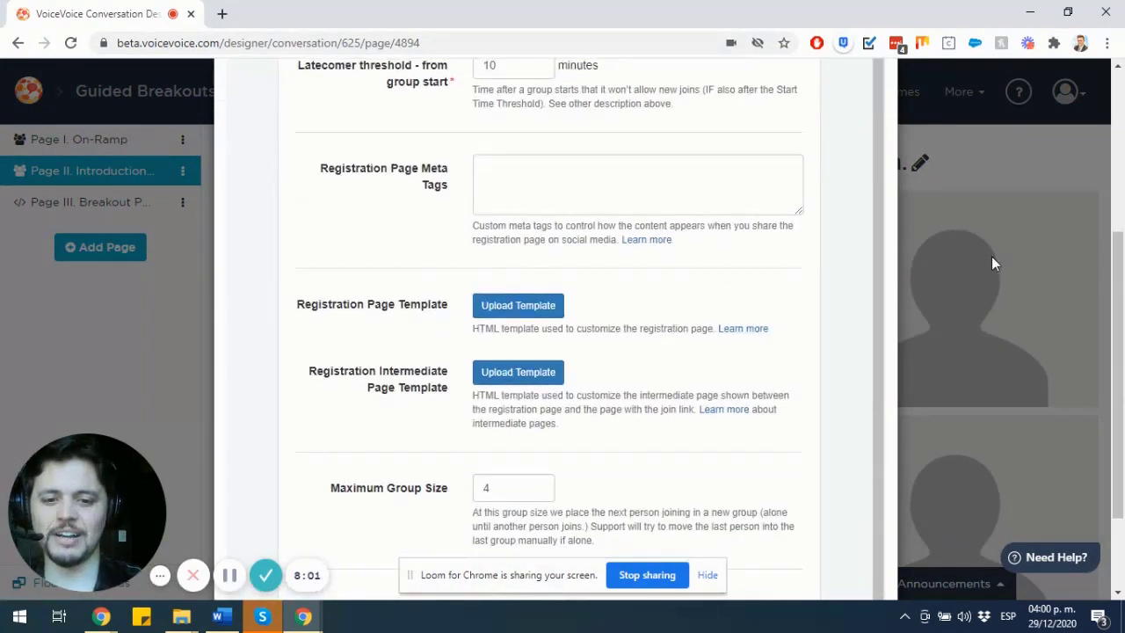
click(493, 487)
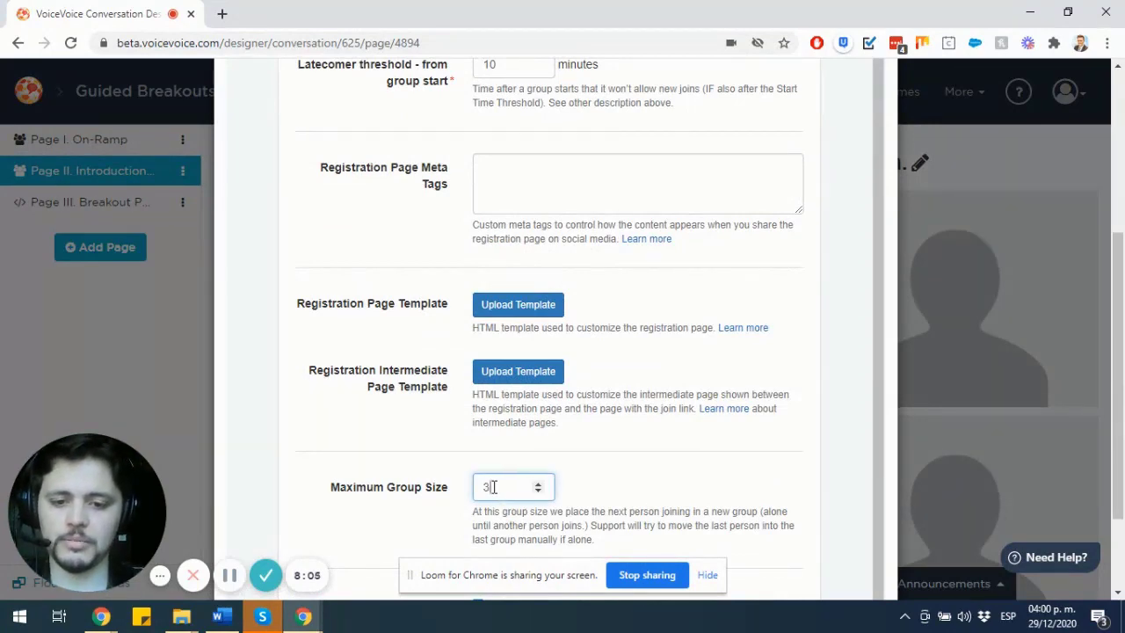
scroll(804, 351, down, 1)
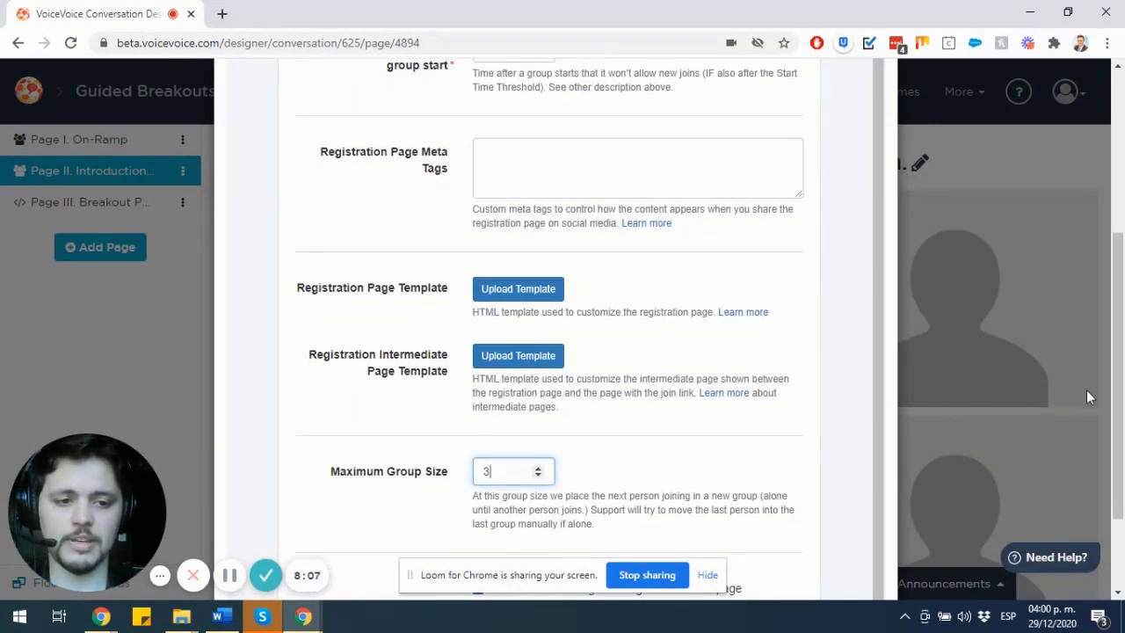
scroll(1088, 397, down, 2)
click(503, 503)
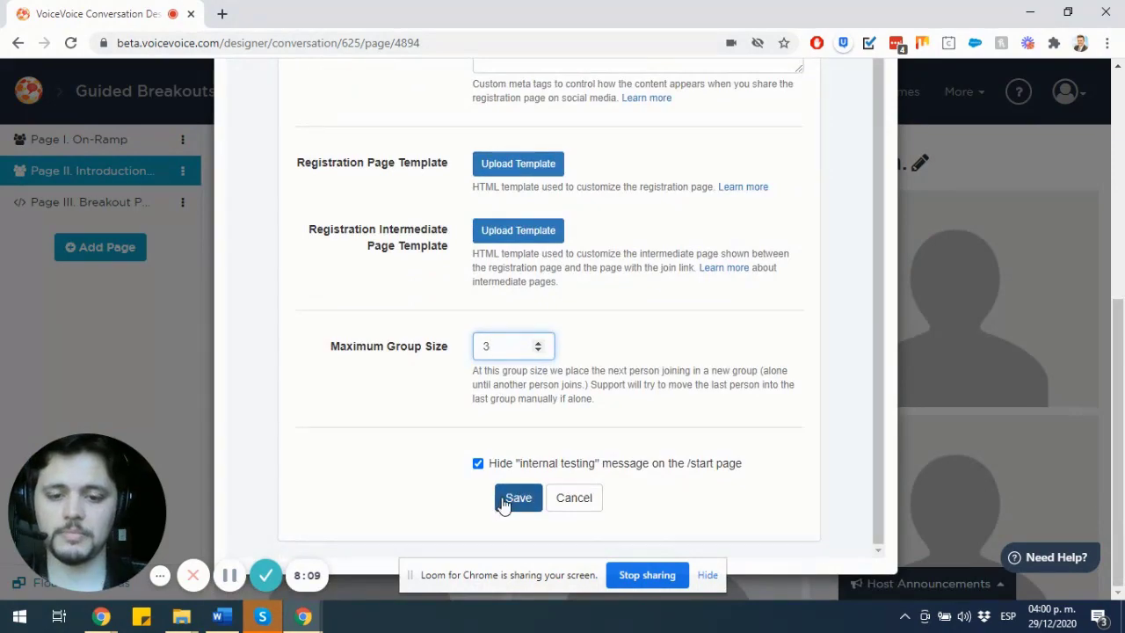
click(518, 497)
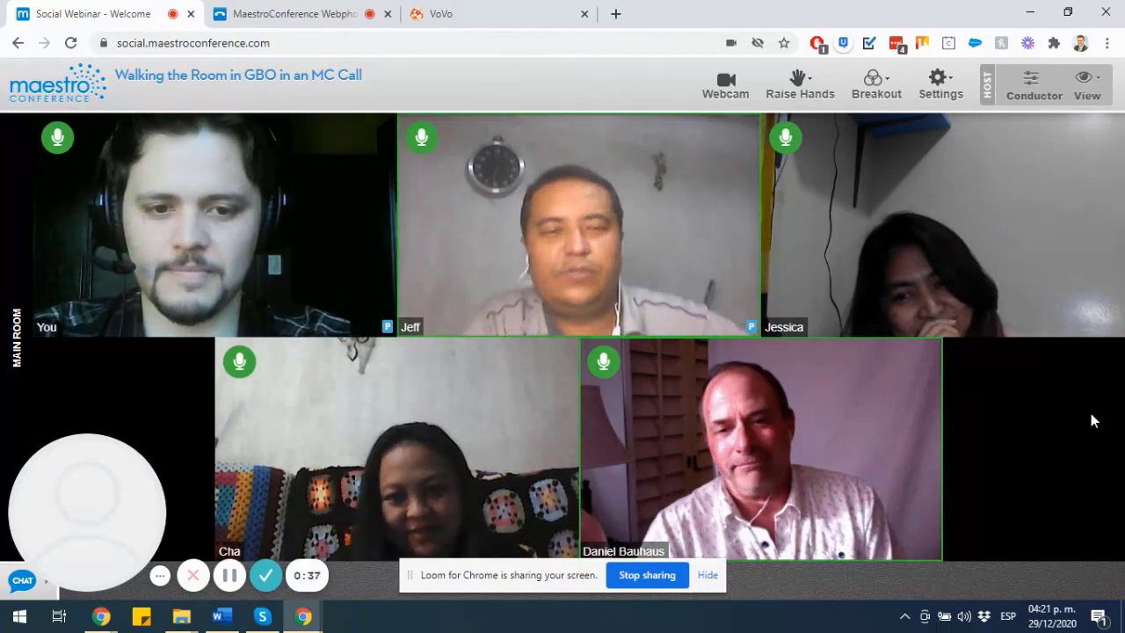
Activate the Guided Breakouts view with conversation ID GBOV1 in the conference's admin Control Panel, and close the panel.
click(951, 95)
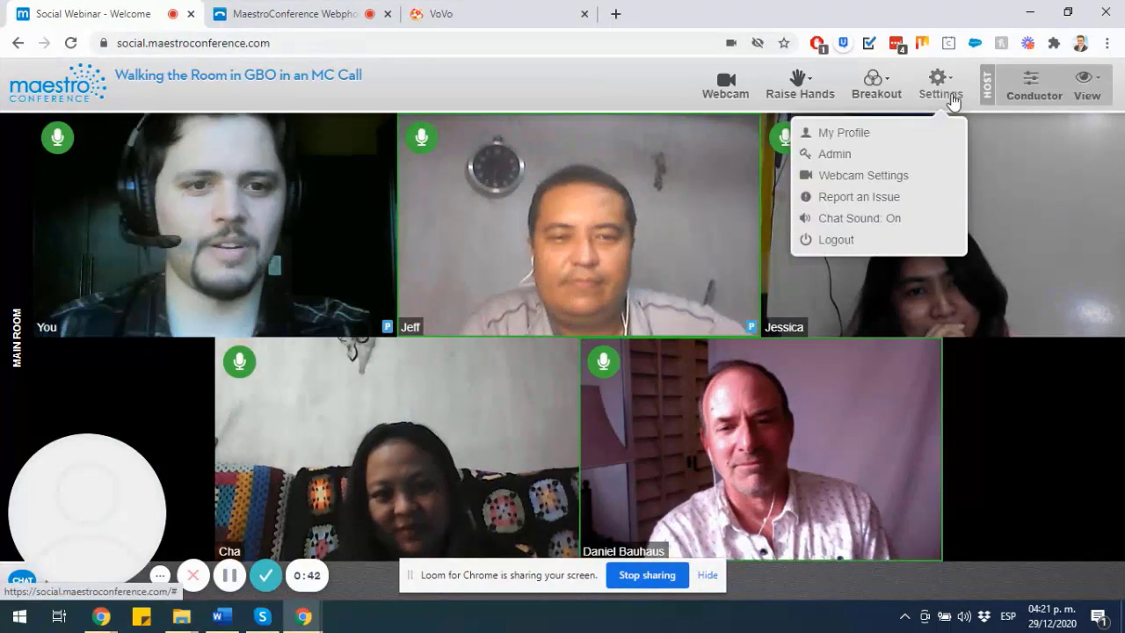
click(901, 153)
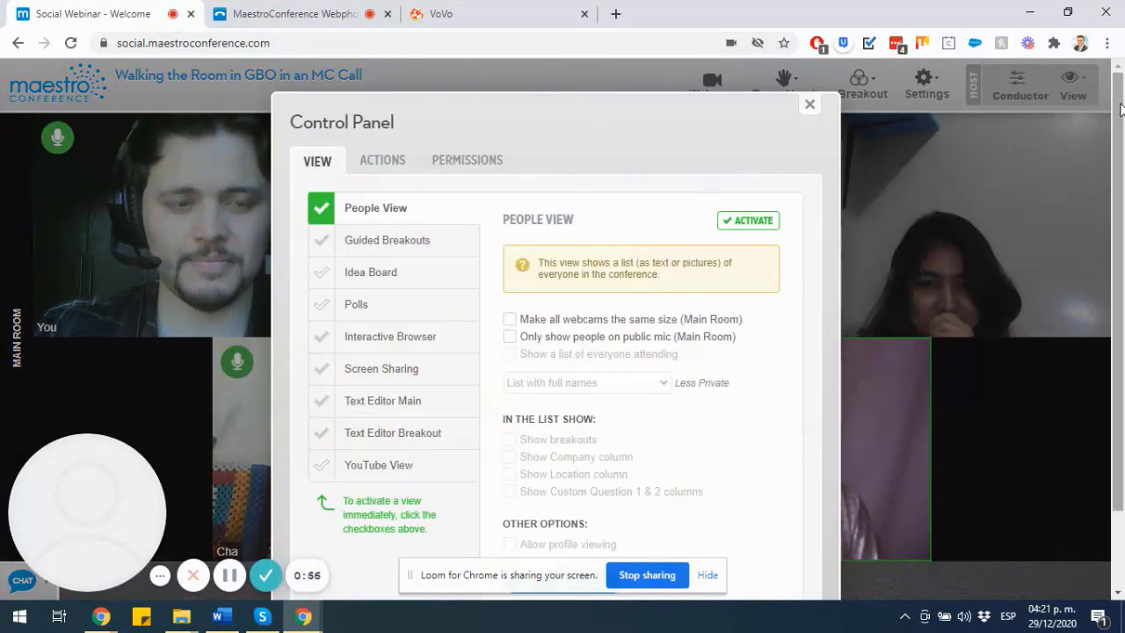
drag(1121, 108, 1121, 183)
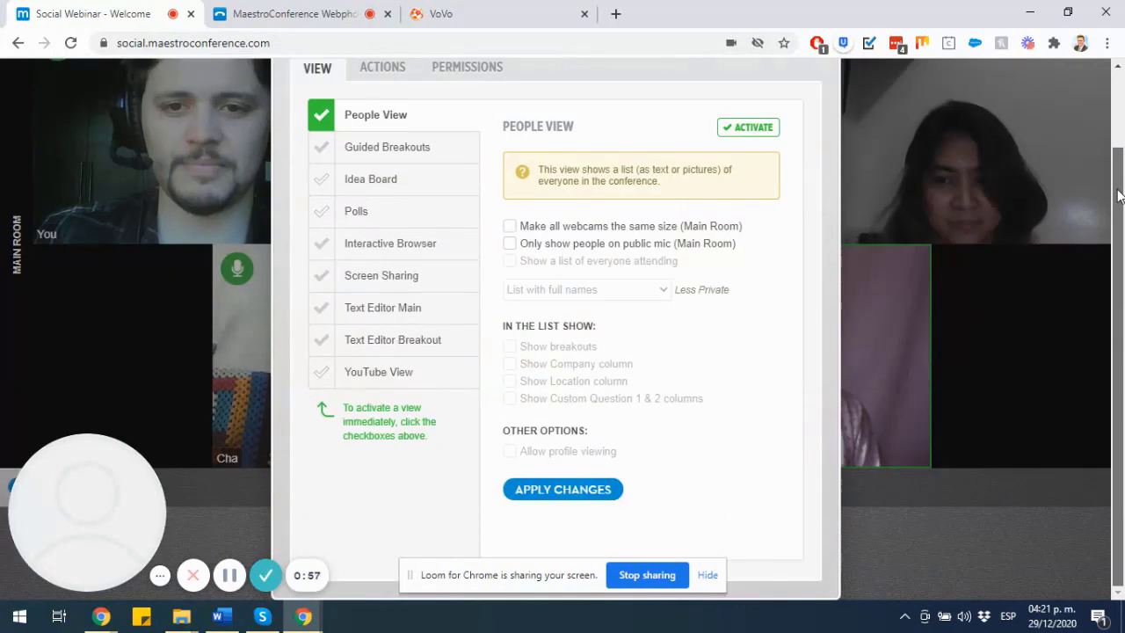
click(422, 151)
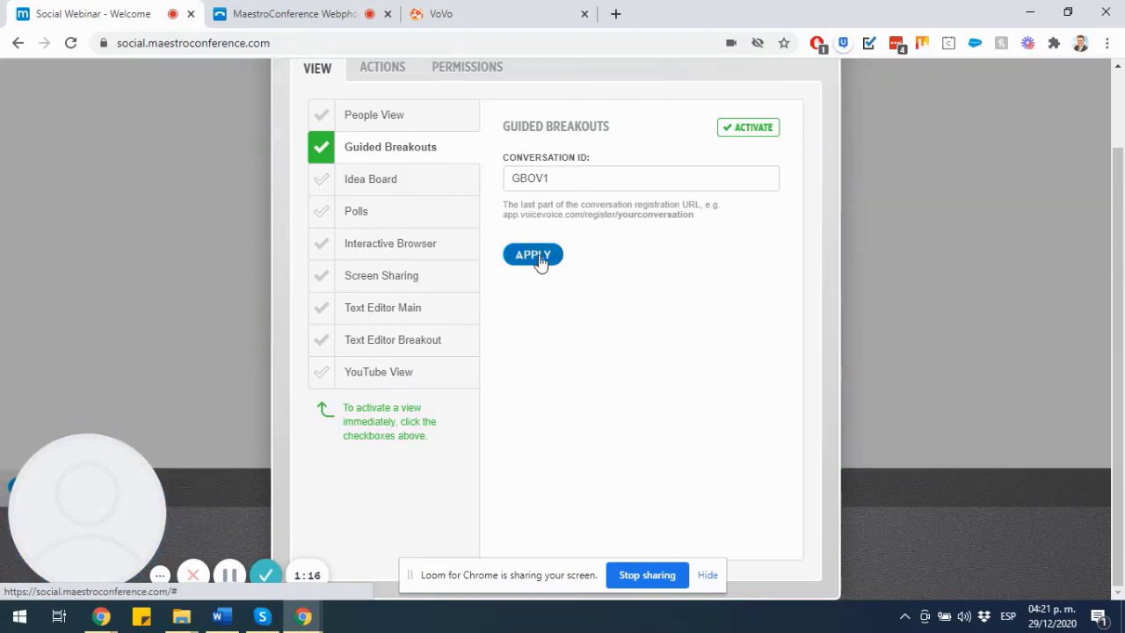
click(751, 129)
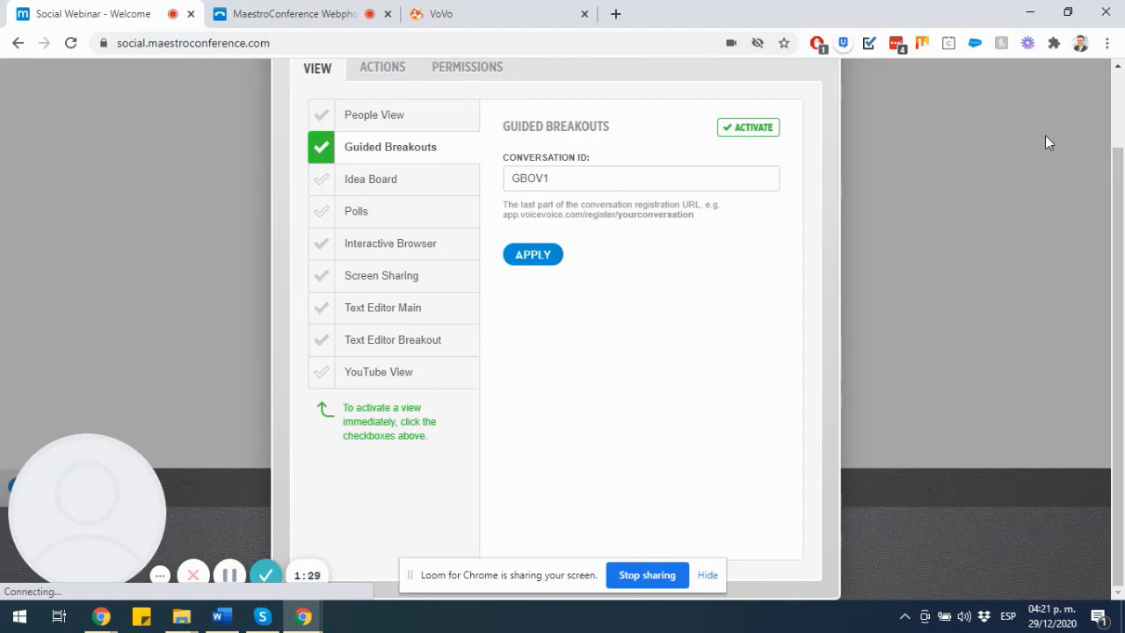
scroll(1044, 136, up, 1)
click(810, 106)
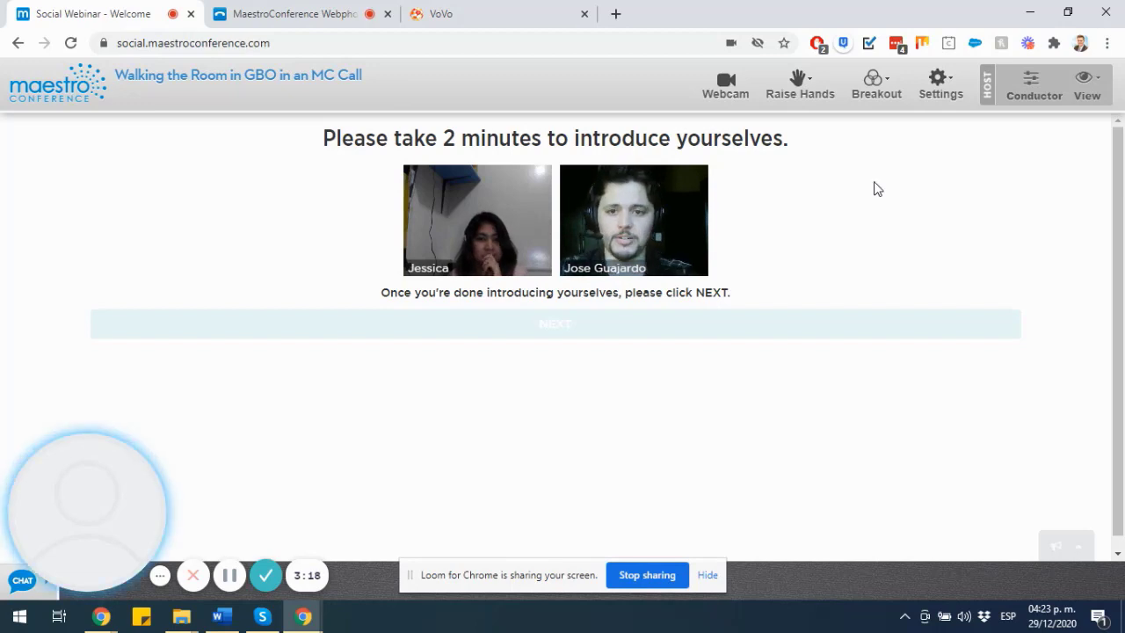
Switch to VoiceVoice, open the VoiceVoice Monitor and watch the three-person group of Guided Breakouts V1.
click(515, 7)
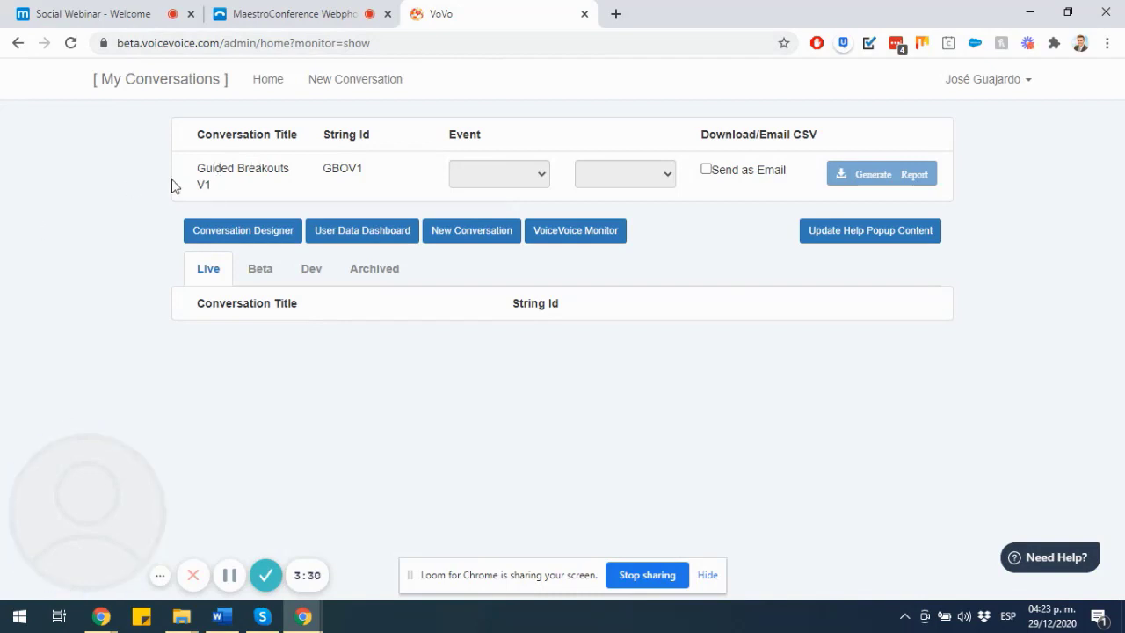
click(590, 235)
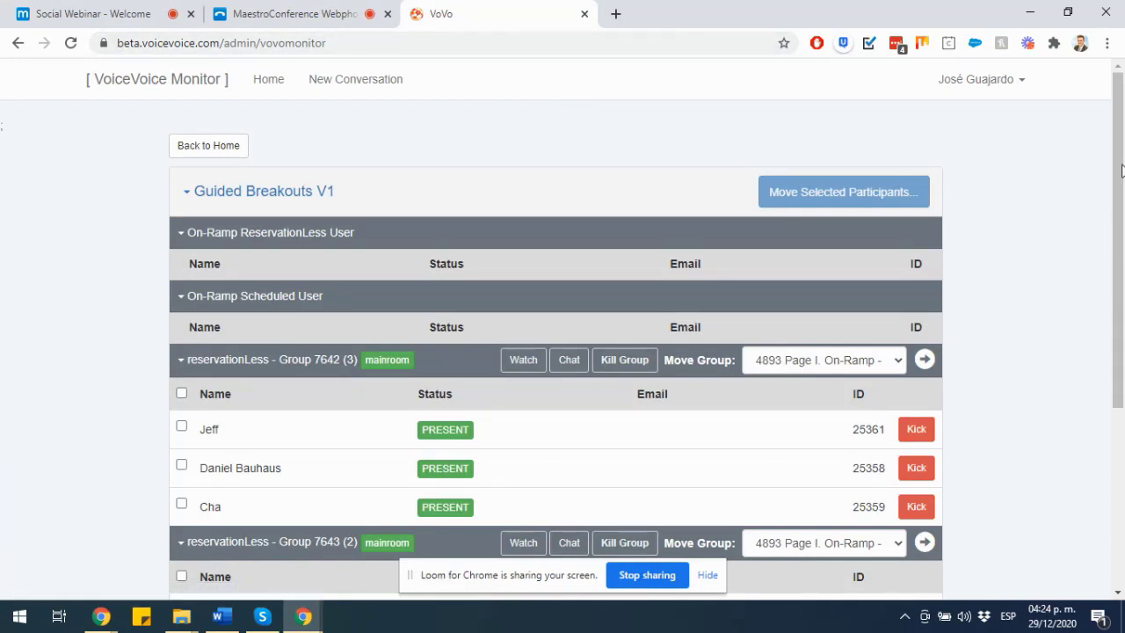
scroll(523, 346, down, 2)
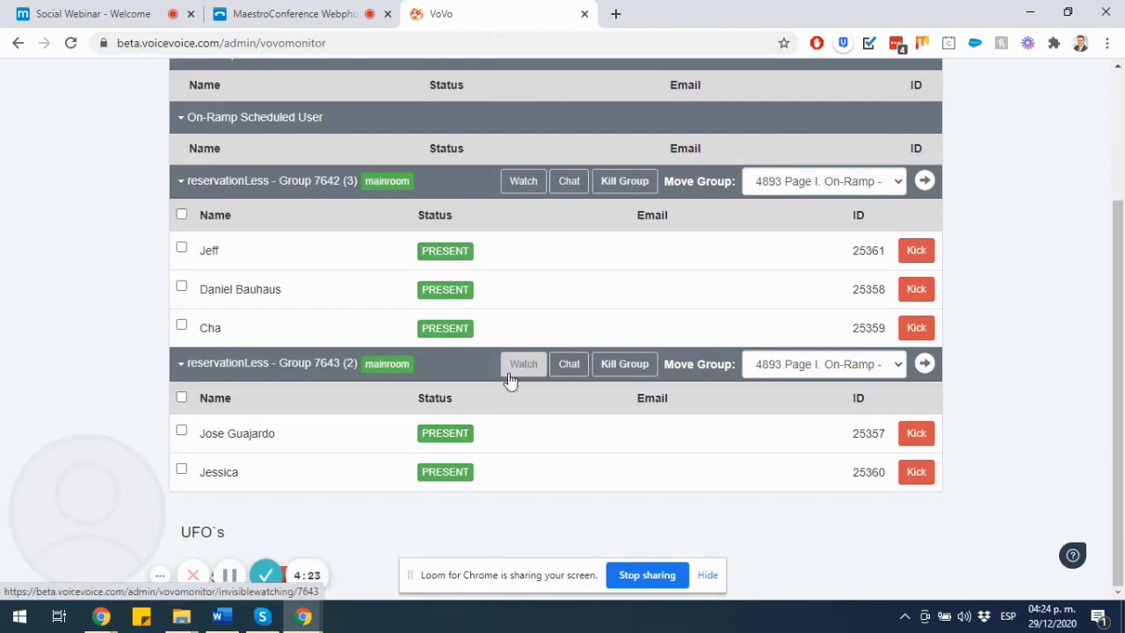
click(523, 181)
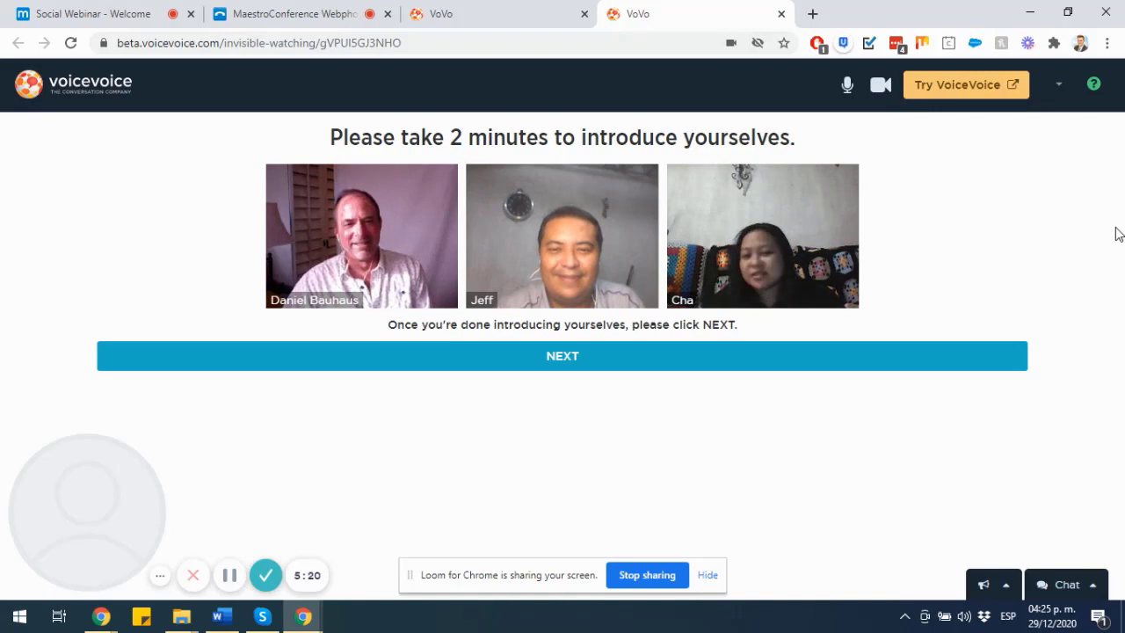
Reorder the browser tabs so the Social Webinar sits beside the VoiceVoice Monitor, and switch to the watched group's tab.
click(456, 7)
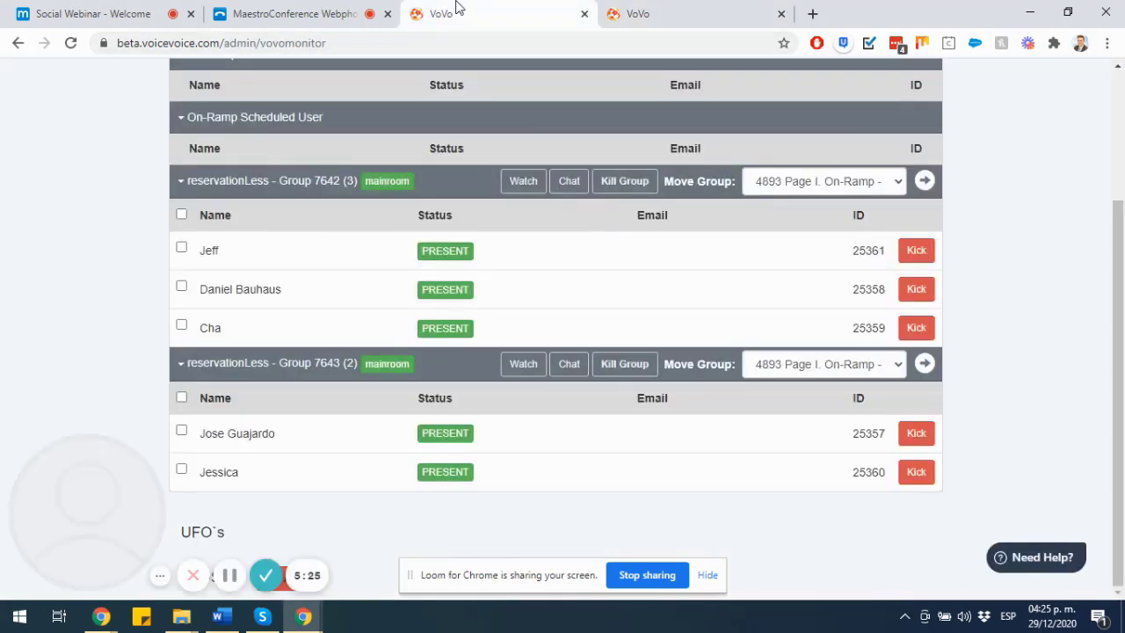
click(384, 5)
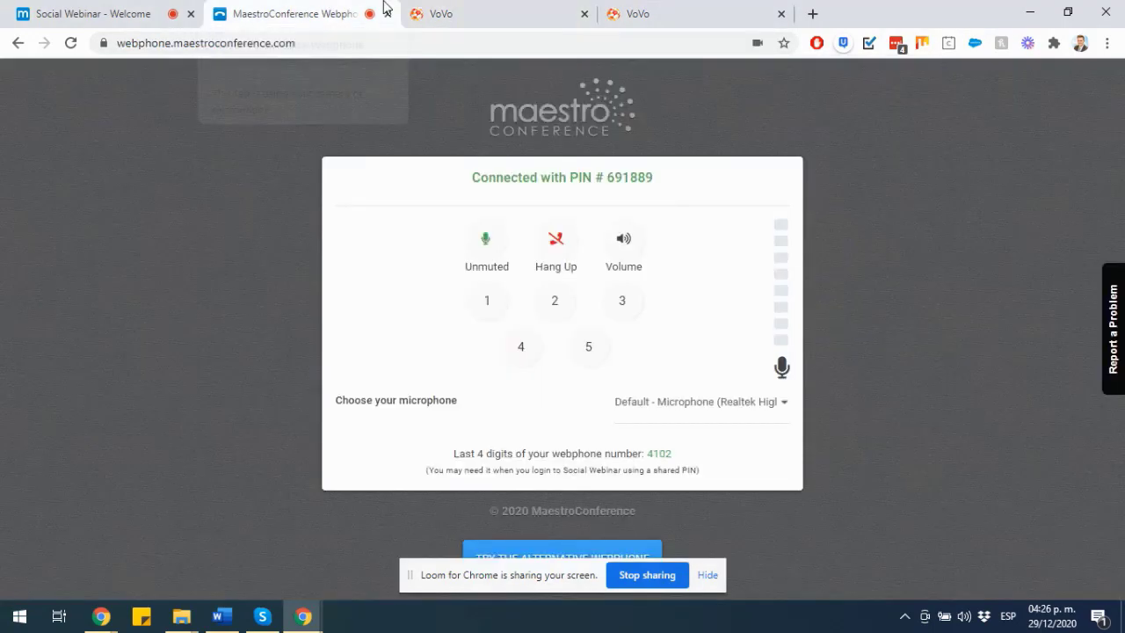
click(75, 8)
drag(76, 8, 228, 7)
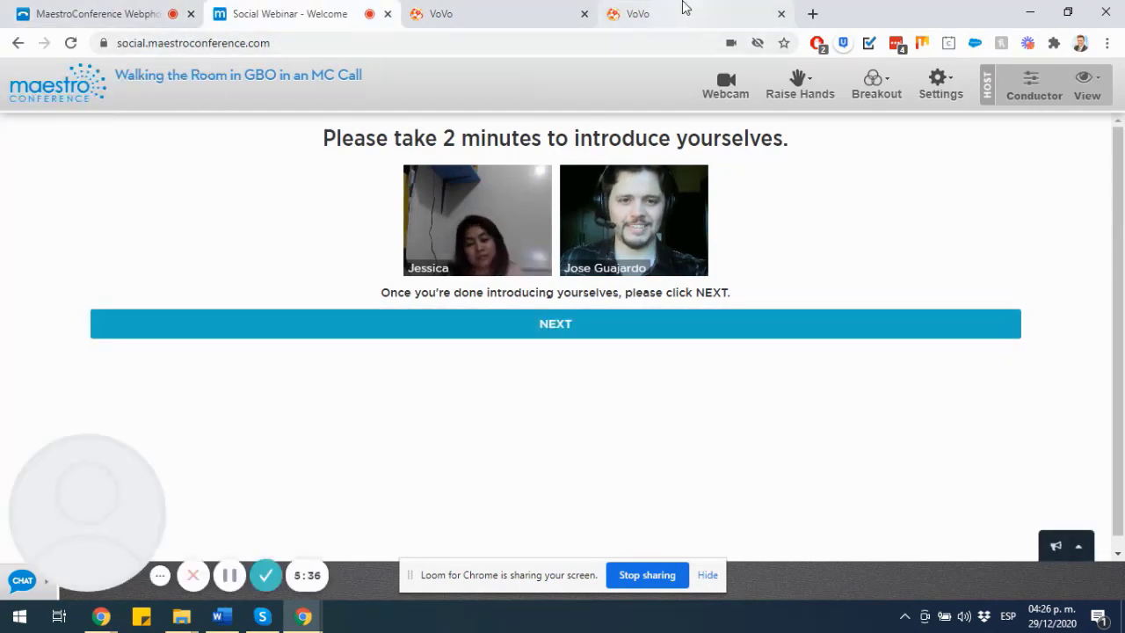
click(530, 8)
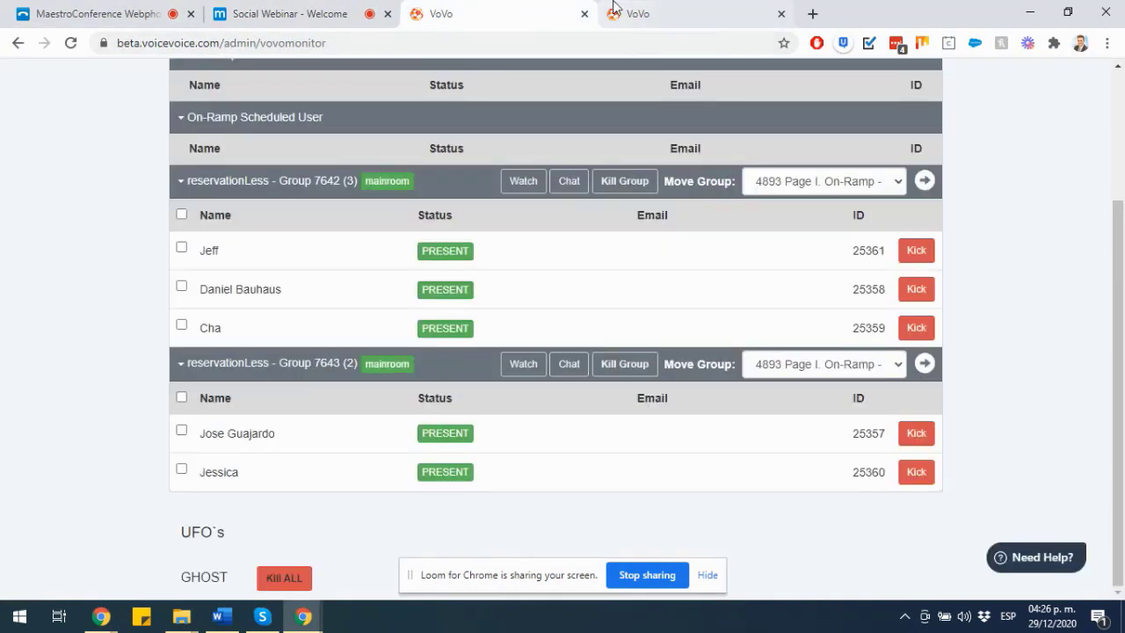
click(613, 7)
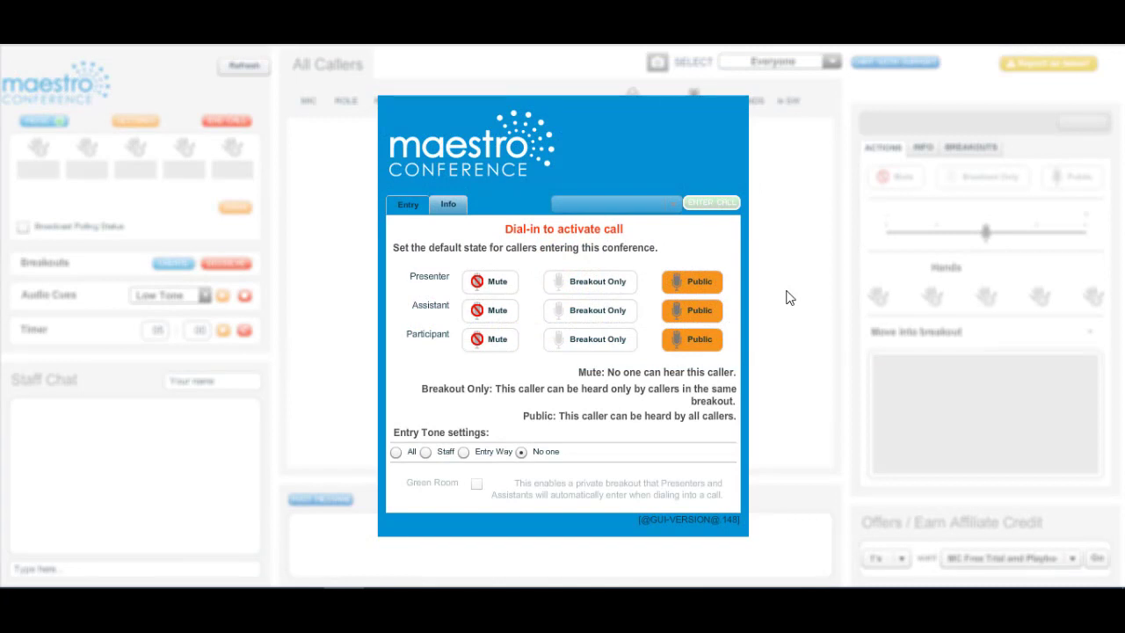
Set the default caller entry state to Breakout Only for participants and assistants, and to Public for presenters.
click(623, 348)
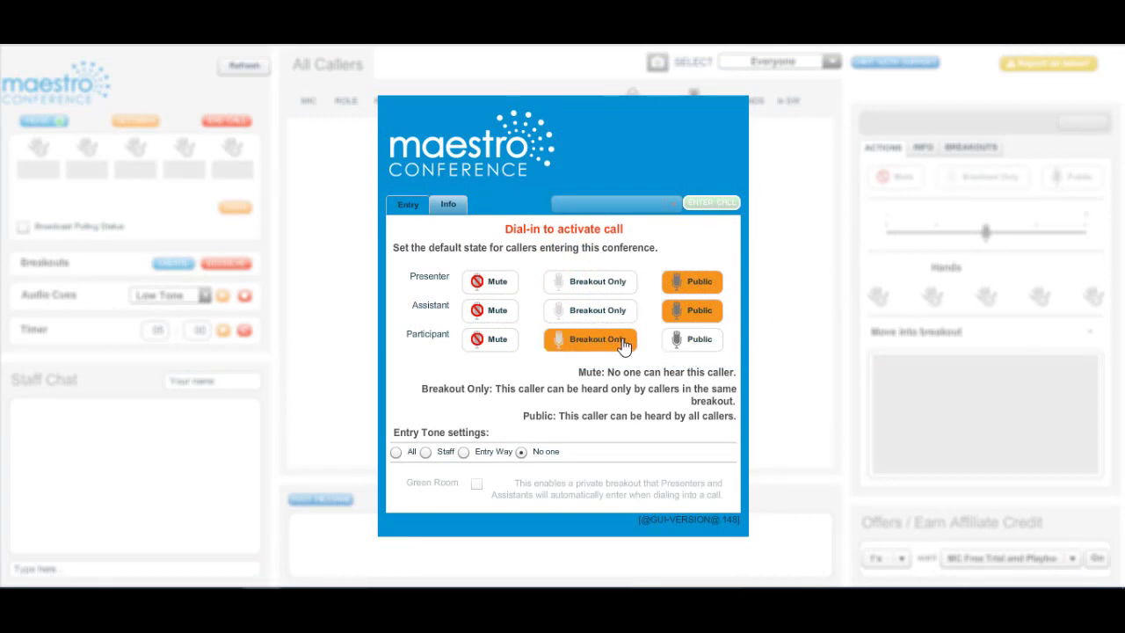
click(618, 322)
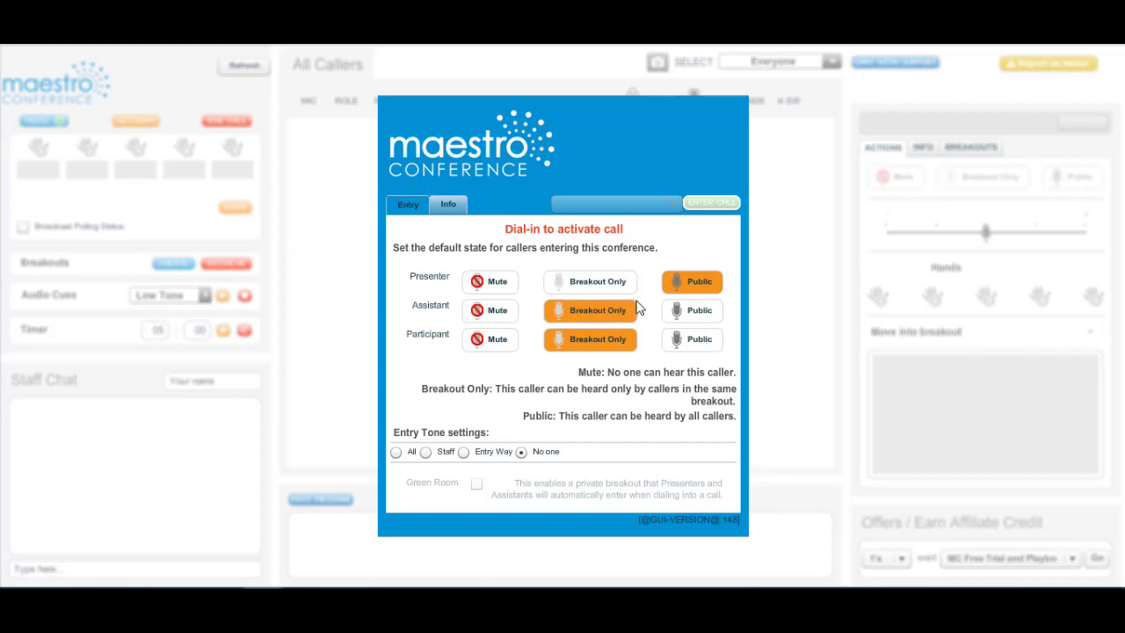
click(624, 291)
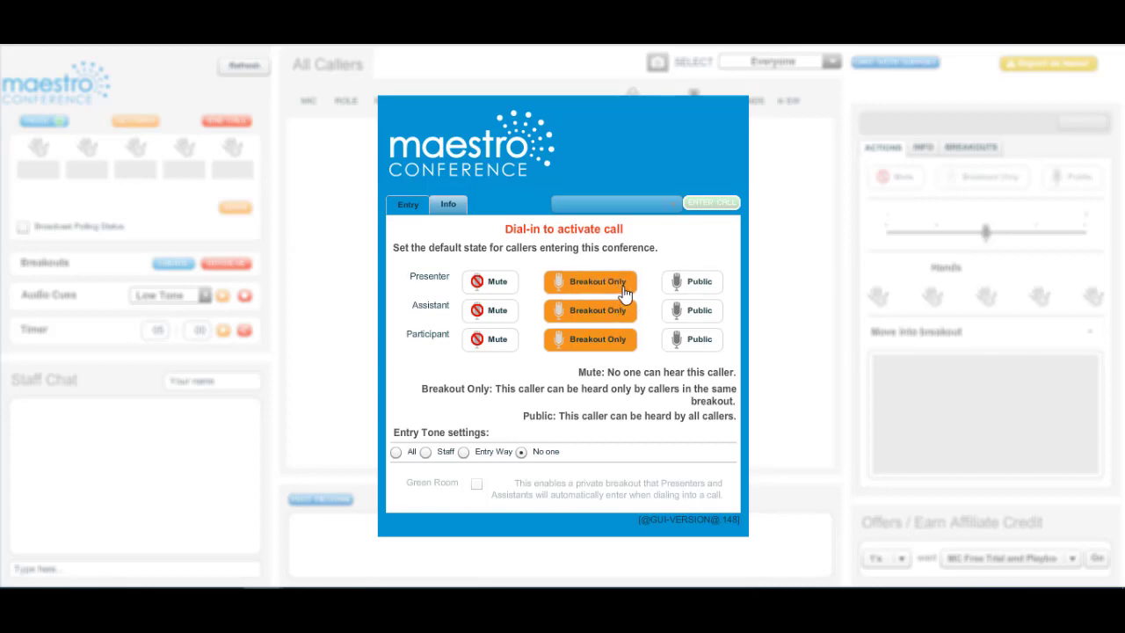
click(687, 288)
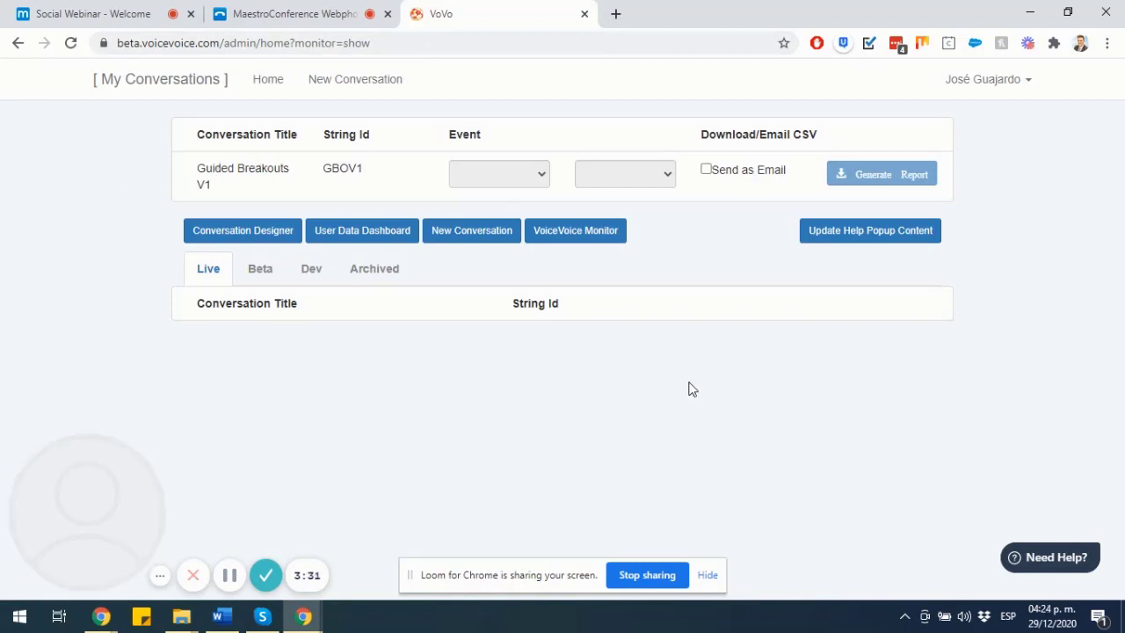
Open the VoiceVoice Monitor and review the groups and participants listed under Guided Breakouts V1.
click(595, 238)
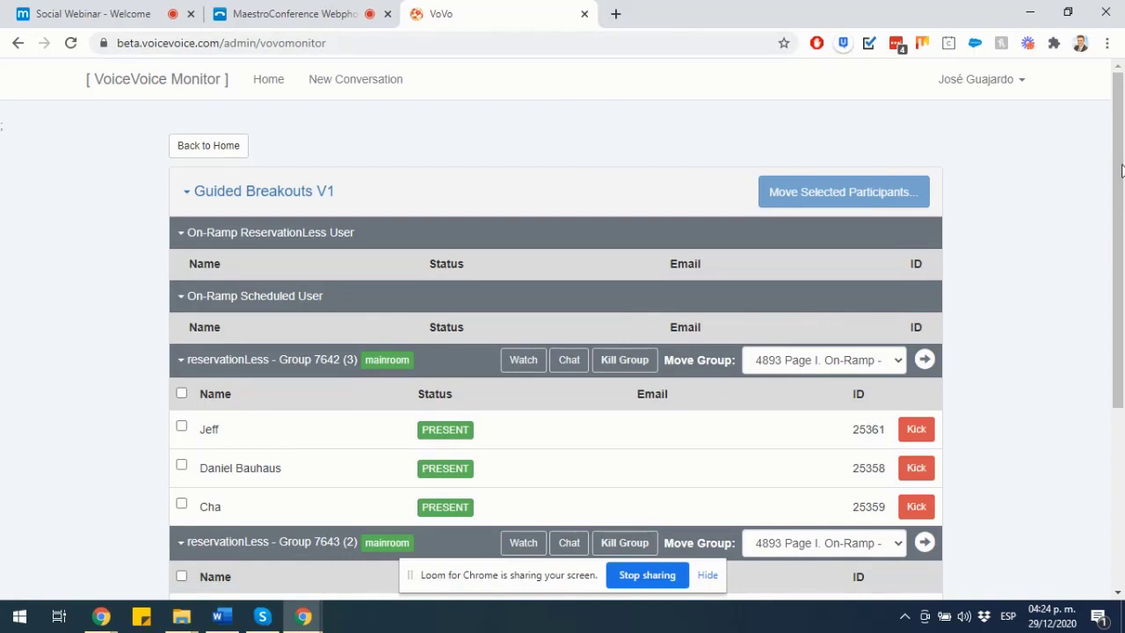
drag(1120, 170, 1120, 309)
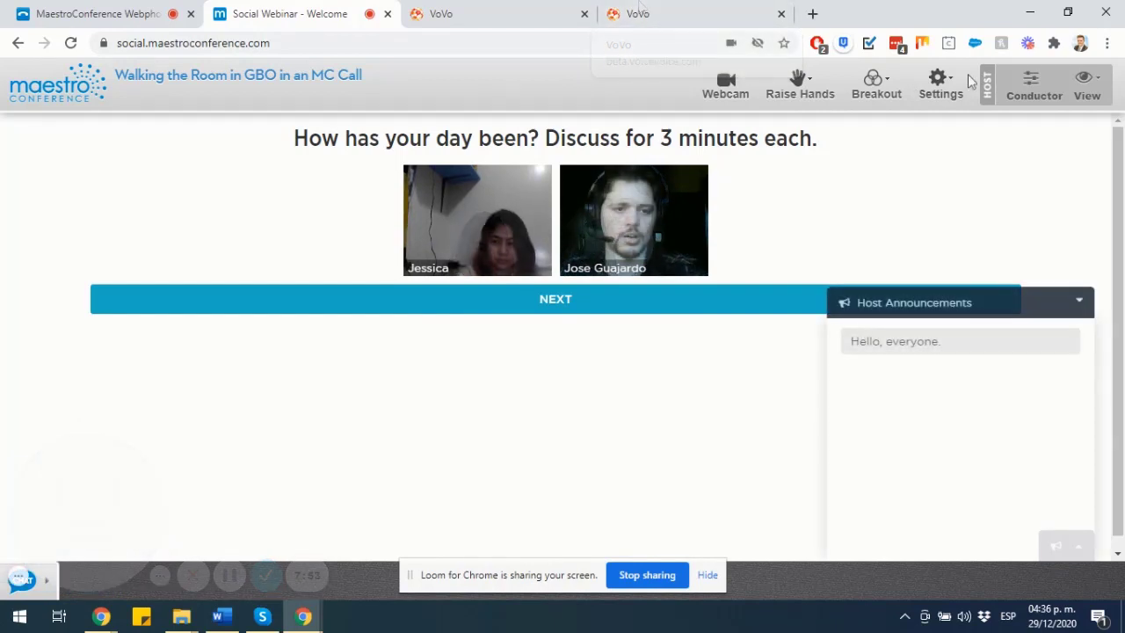
Switch the conference from Guided Breakouts back to People View in the admin Control Panel.
click(933, 85)
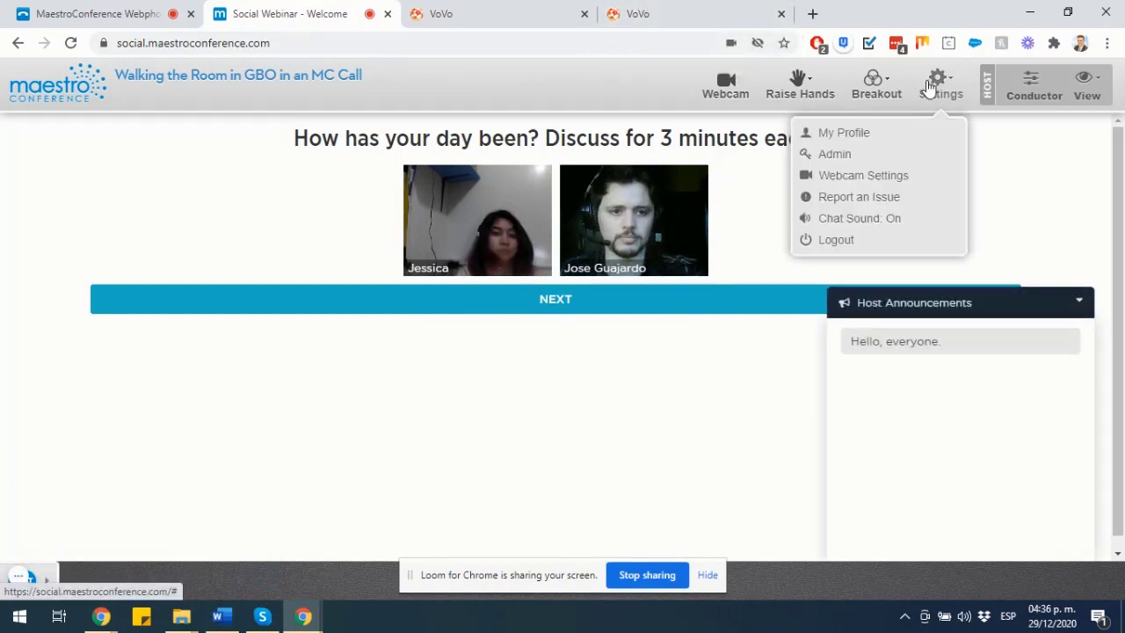
click(887, 158)
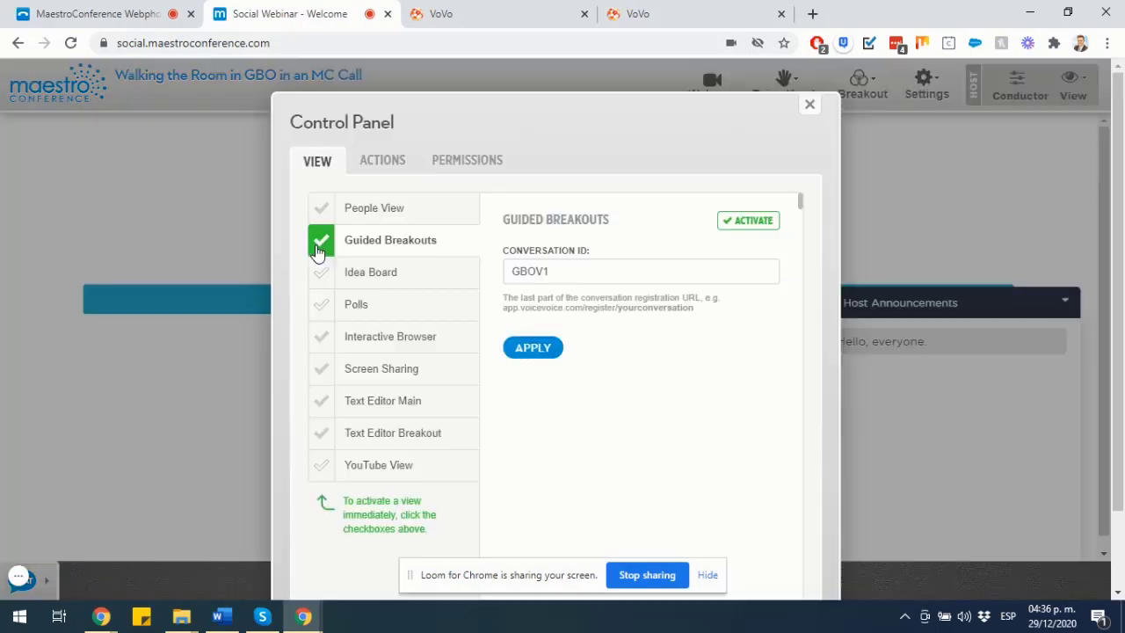
click(322, 209)
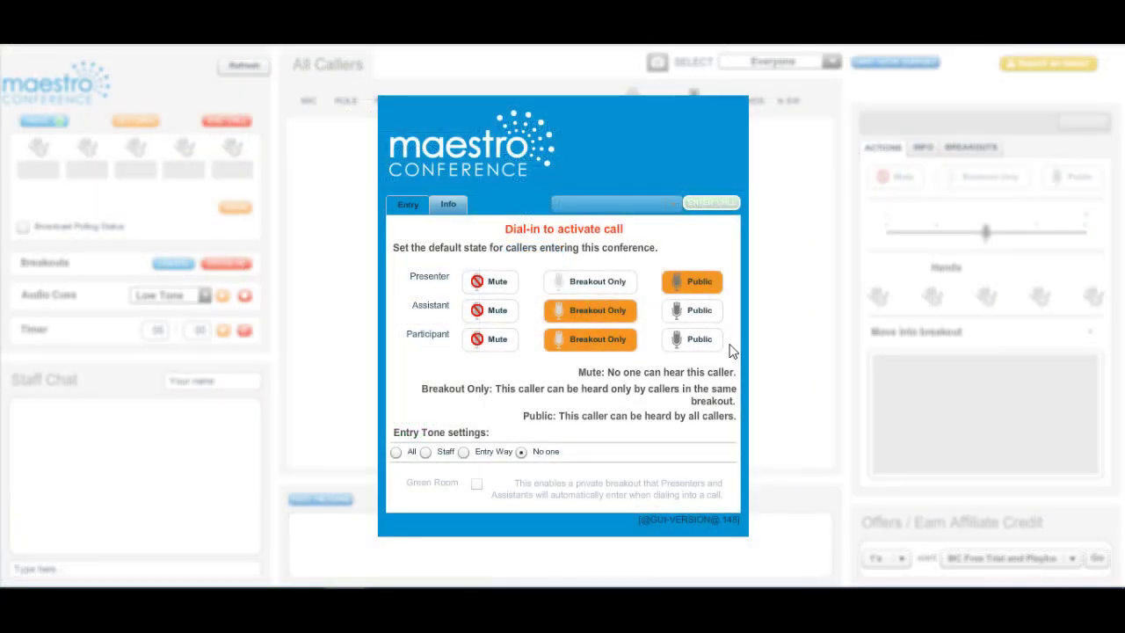
Set the default caller entry state to Public for assistants and participants.
click(712, 319)
click(707, 340)
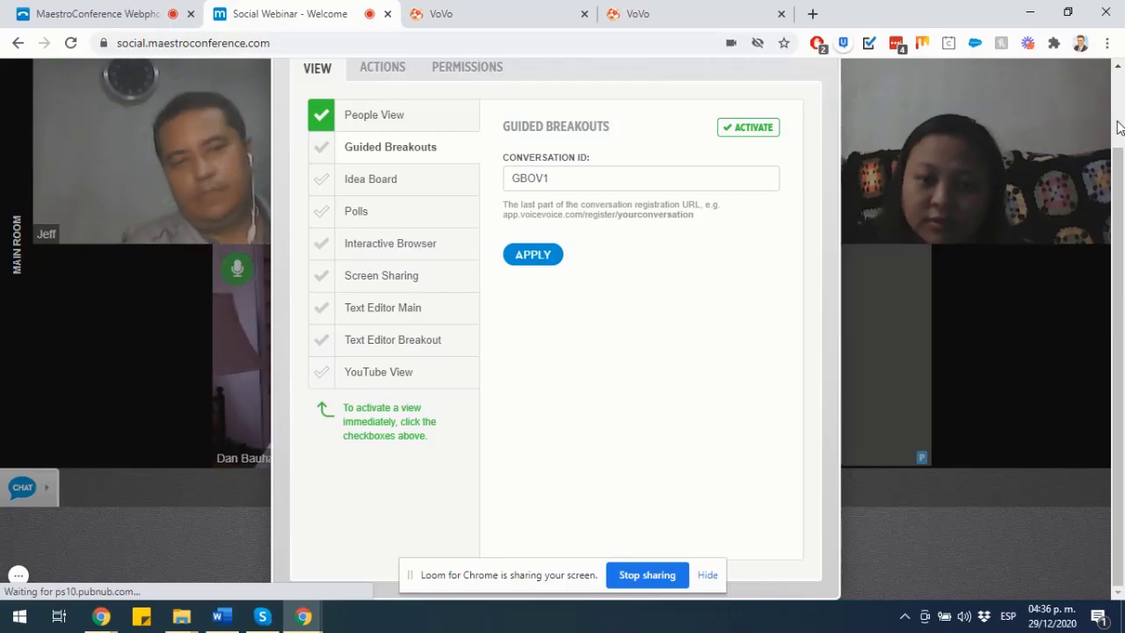
scroll(1120, 119, up, 1)
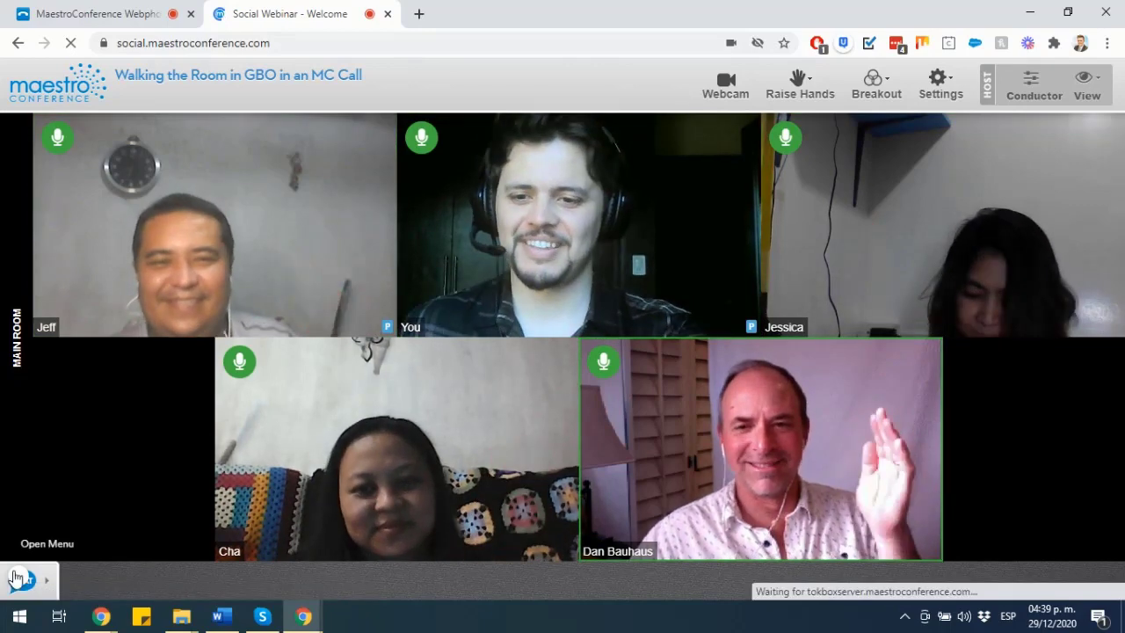
mouse_move(167, 578)
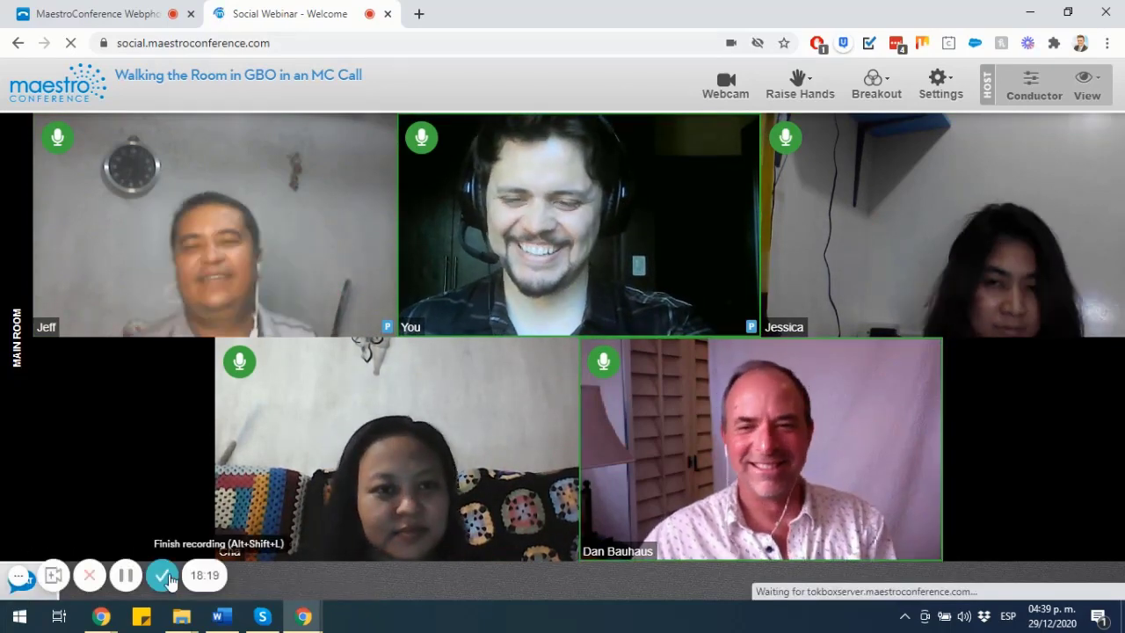